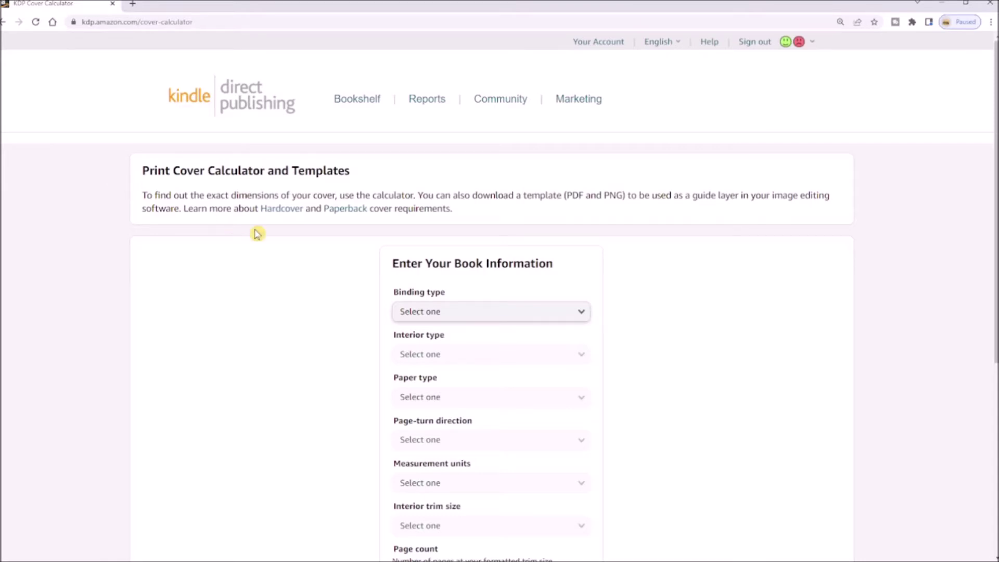
- Set the book to Hardcover, Black & white interior, White paper, Left to Right, measured in Inches
{"action": "left_click", "coordinate": [514, 316]}
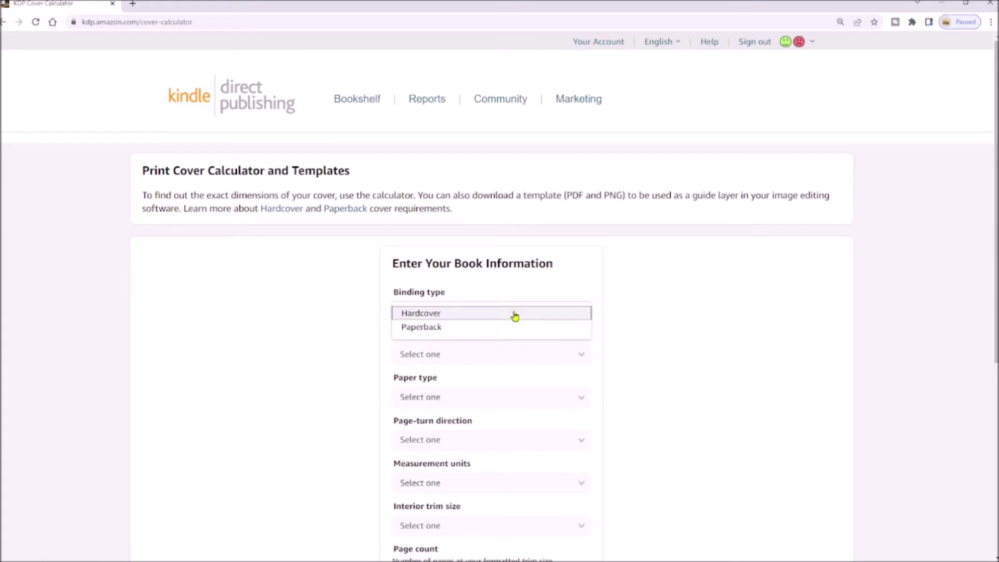
{"action": "left_click", "coordinate": [444, 316]}
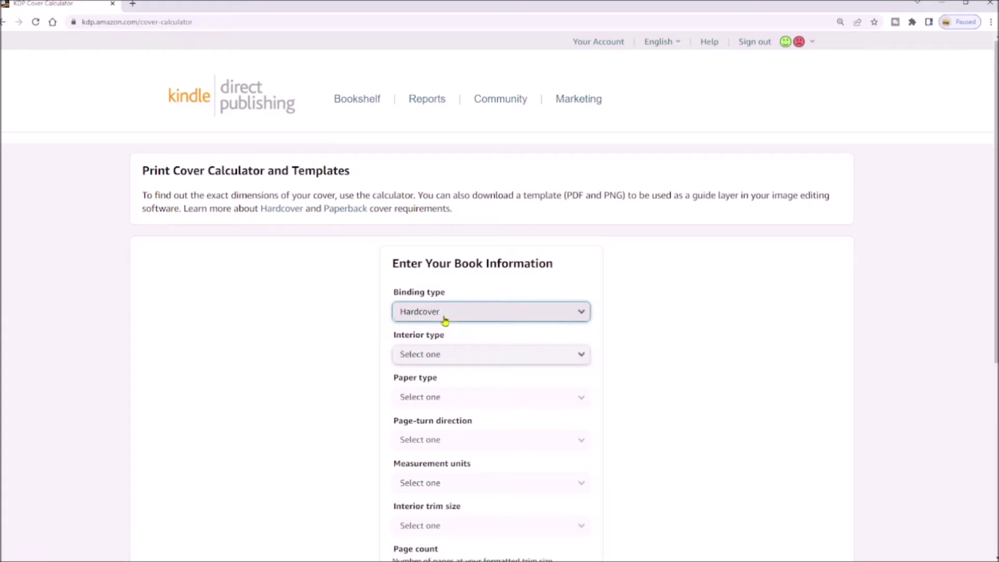
{"action": "left_click", "coordinate": [452, 355]}
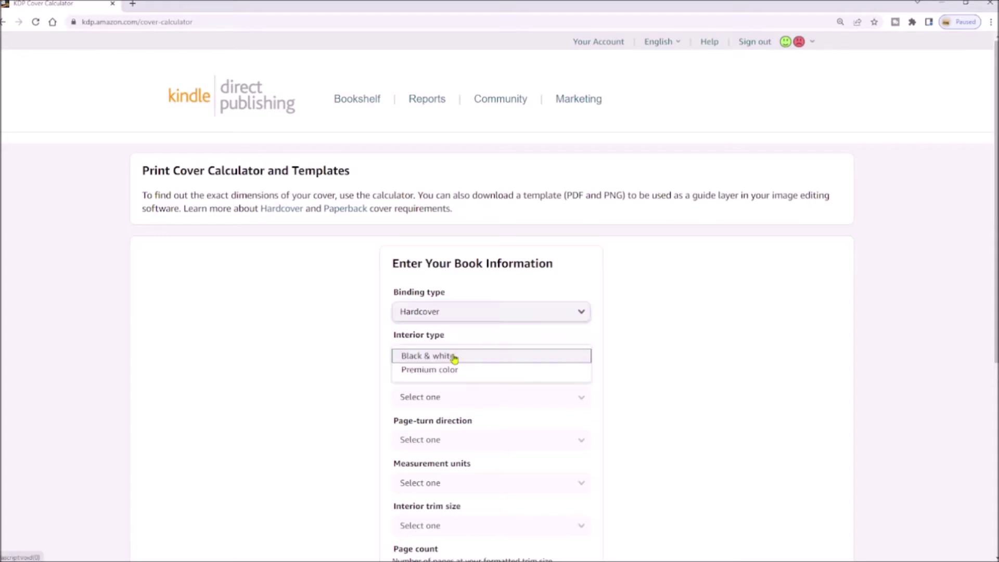
{"action": "left_click", "coordinate": [454, 357]}
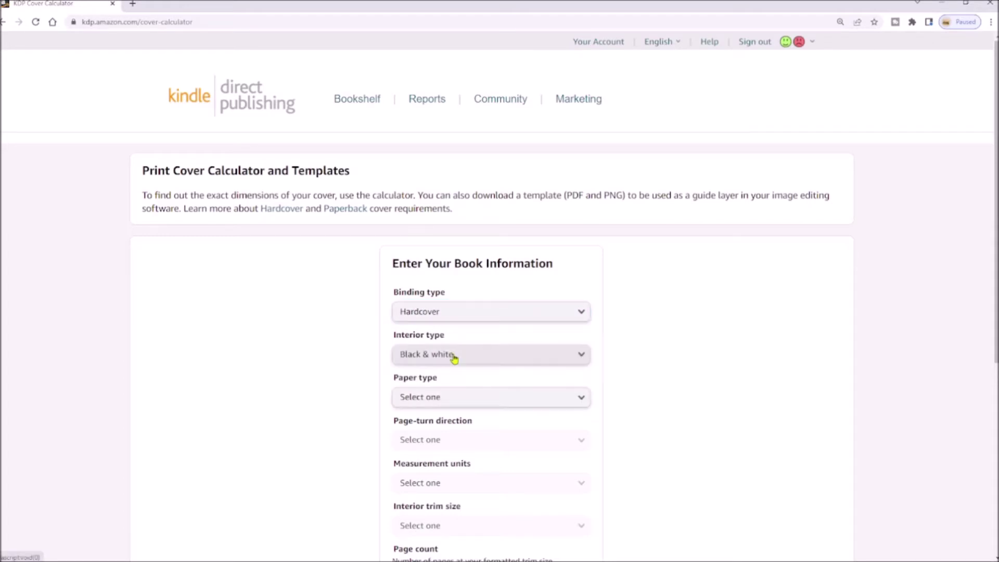
{"action": "left_click", "coordinate": [459, 402]}
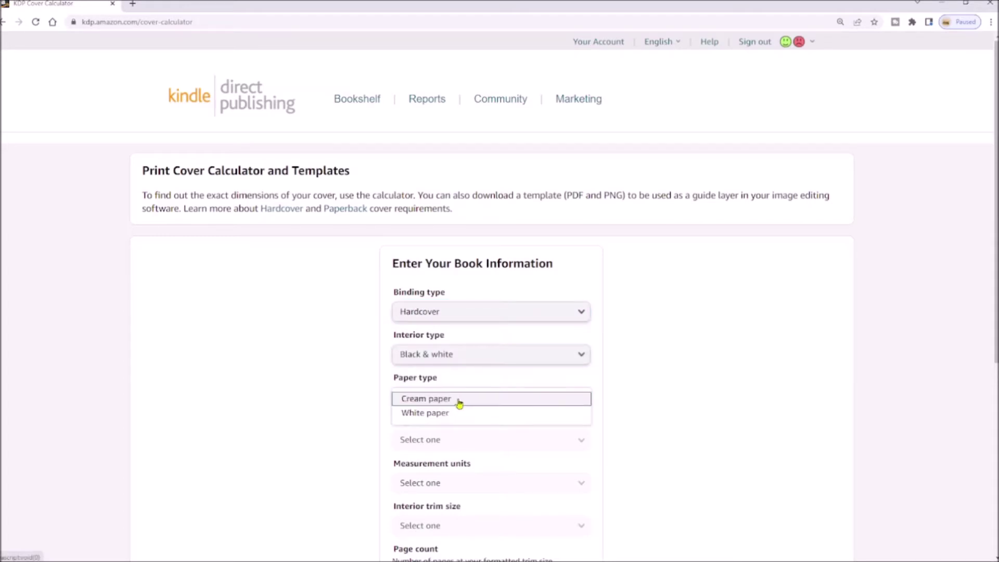
{"action": "left_click", "coordinate": [449, 416]}
{"action": "left_click", "coordinate": [456, 443]}
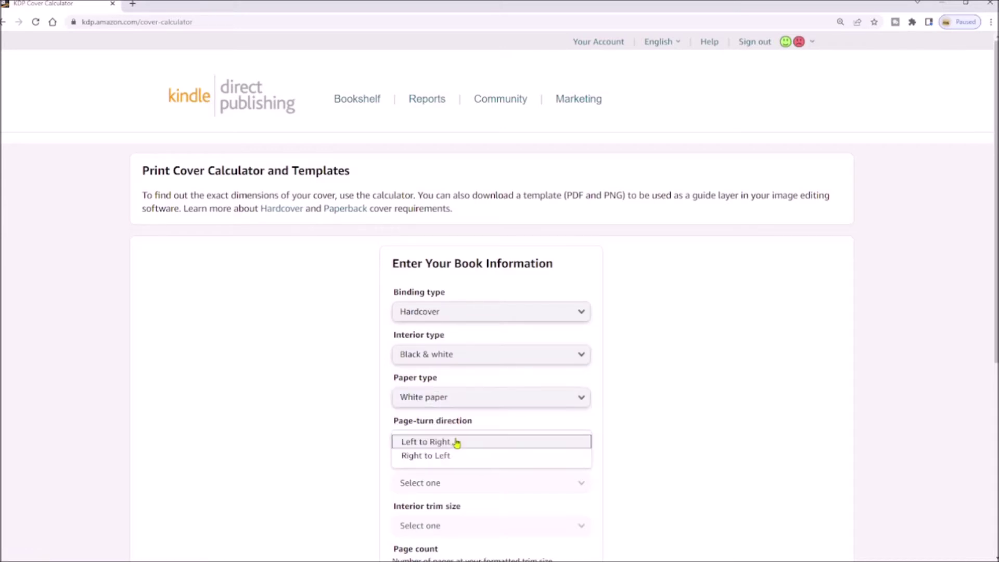
{"action": "left_click", "coordinate": [504, 443]}
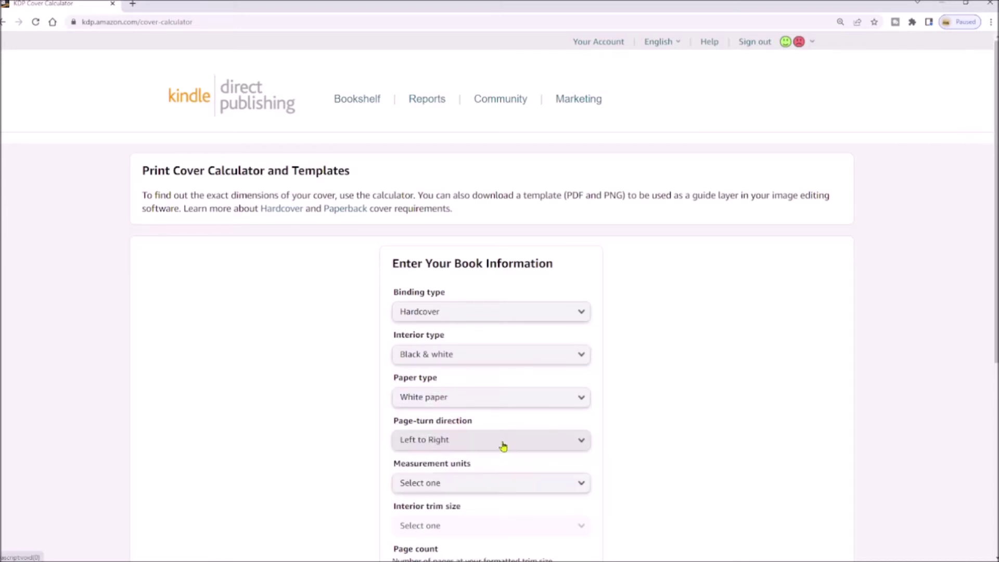
{"action": "scroll", "coordinate": [503, 446], "scroll_direction": "down", "scroll_amount": 4}
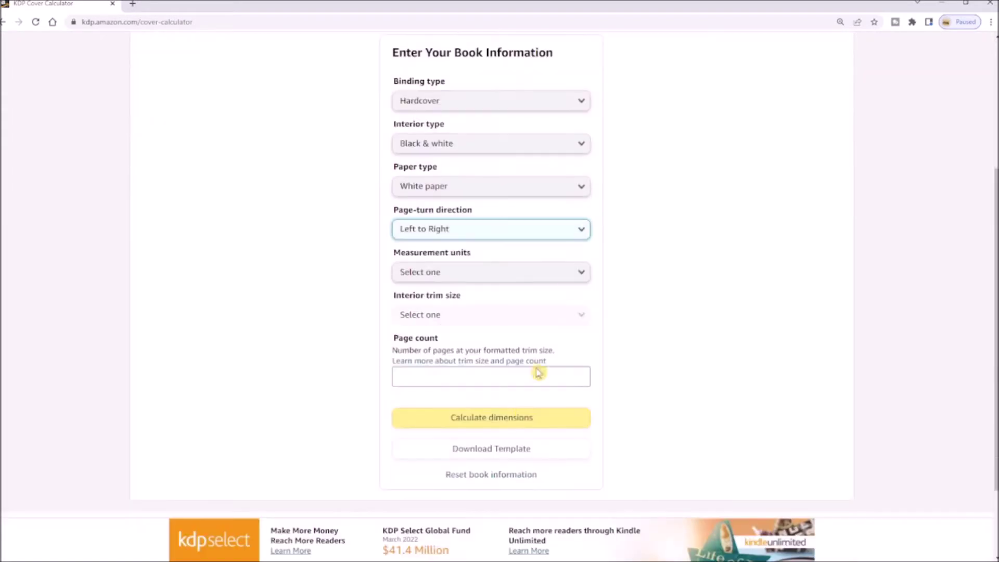
{"action": "left_click", "coordinate": [543, 274]}
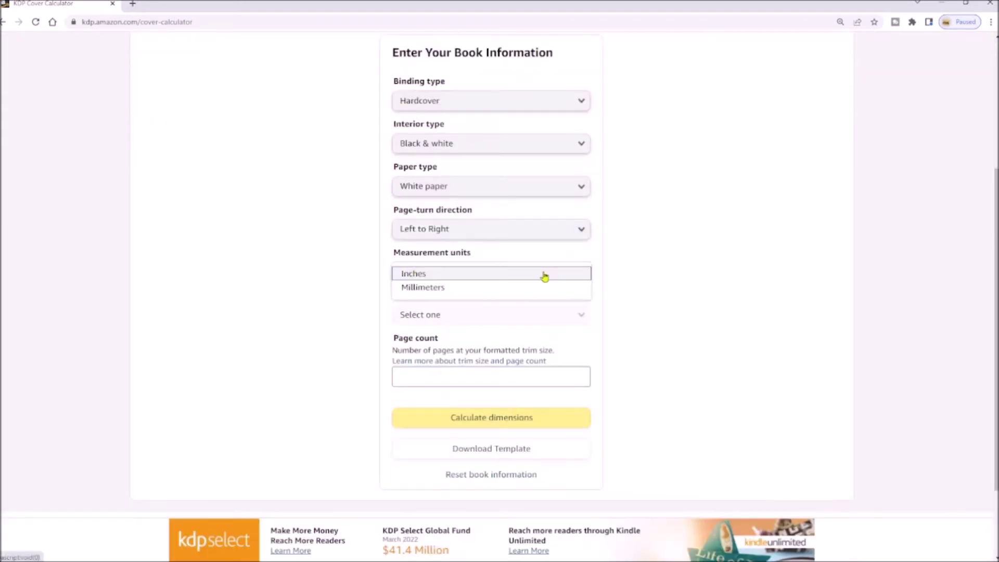
{"action": "left_click", "coordinate": [544, 275]}
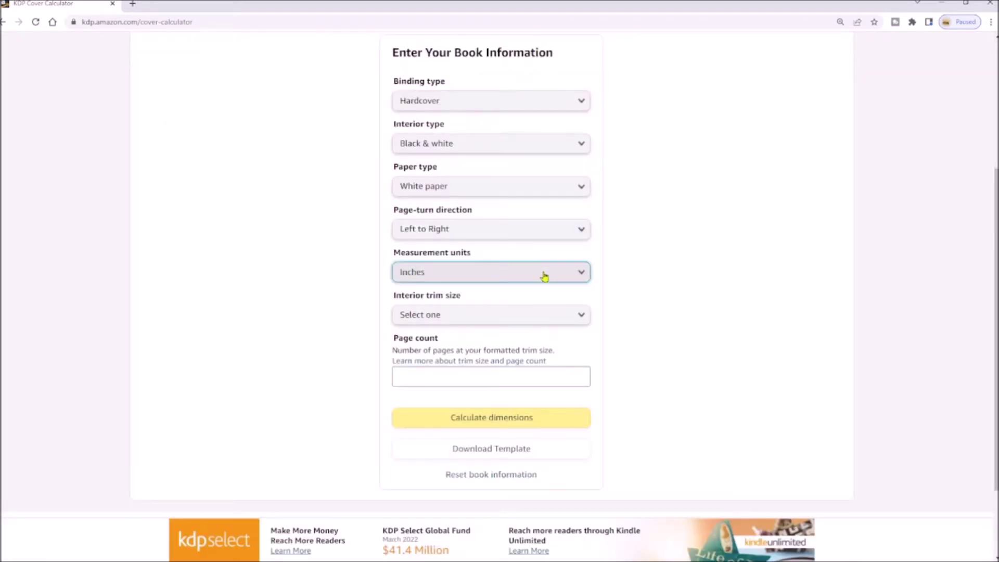
{"action": "left_click", "coordinate": [576, 316]}
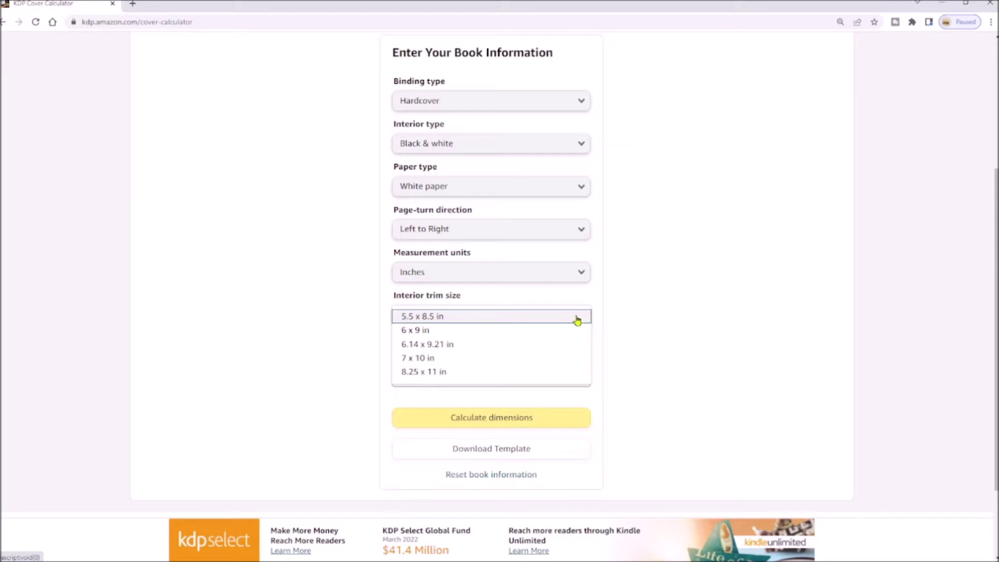
- Switch the binding to Paperback to compare its available trim sizes
{"action": "left_click", "coordinate": [573, 100]}
{"action": "left_click", "coordinate": [522, 116]}
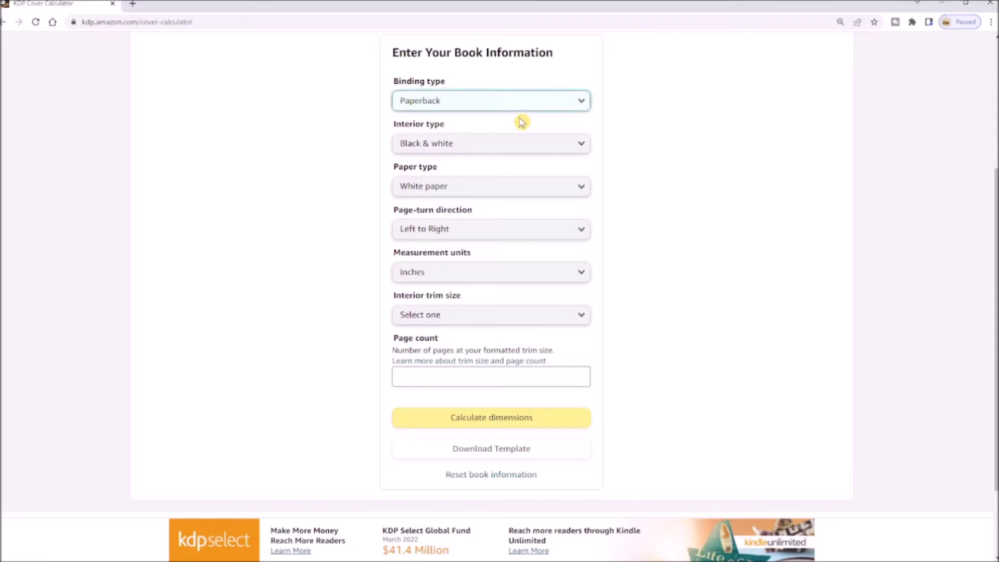
{"action": "left_click", "coordinate": [530, 318]}
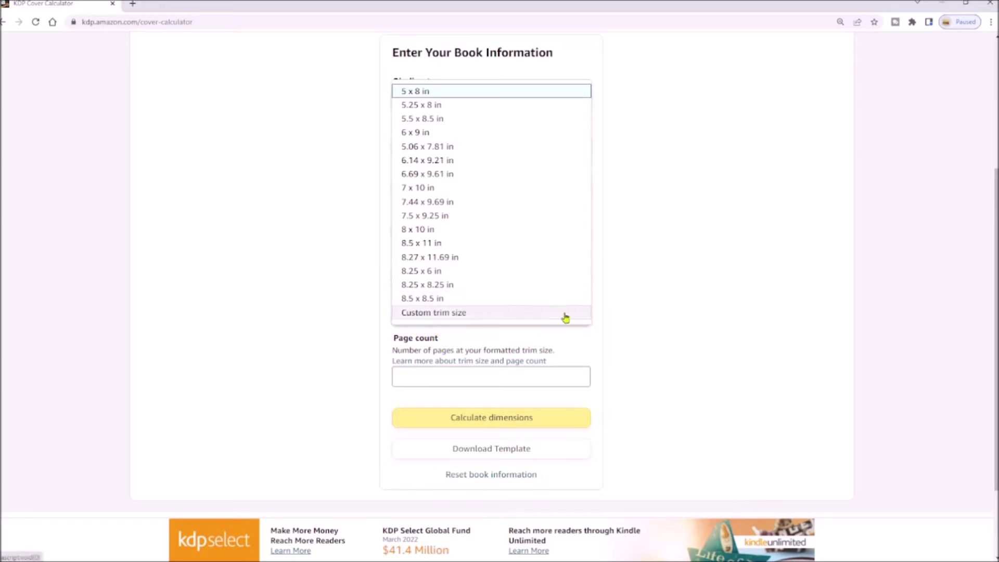
{"action": "left_click", "coordinate": [651, 301]}
- Switch the binding back to Hardcover and choose the 6 x 9 in trim size
{"action": "left_click", "coordinate": [475, 107]}
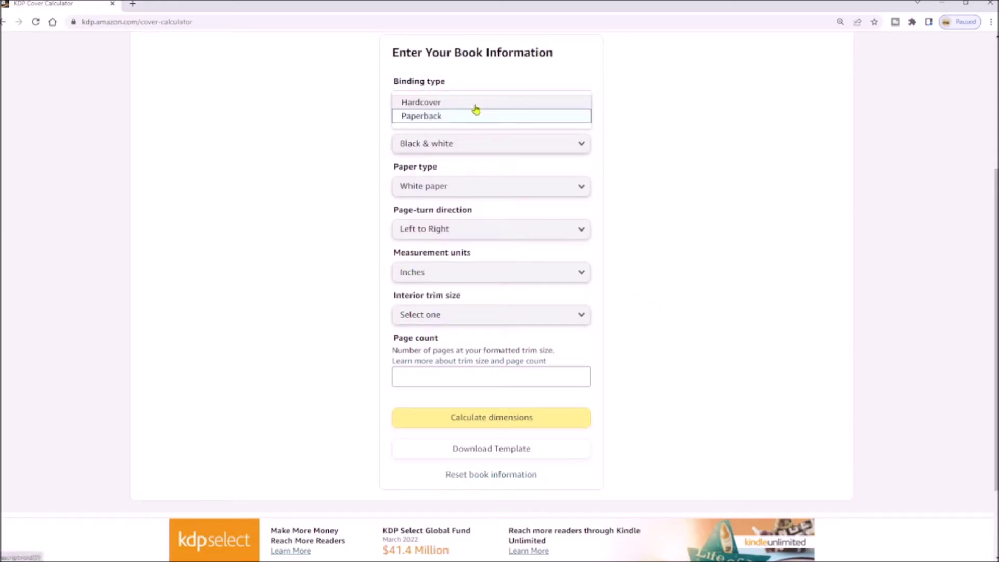
{"action": "left_click", "coordinate": [472, 103]}
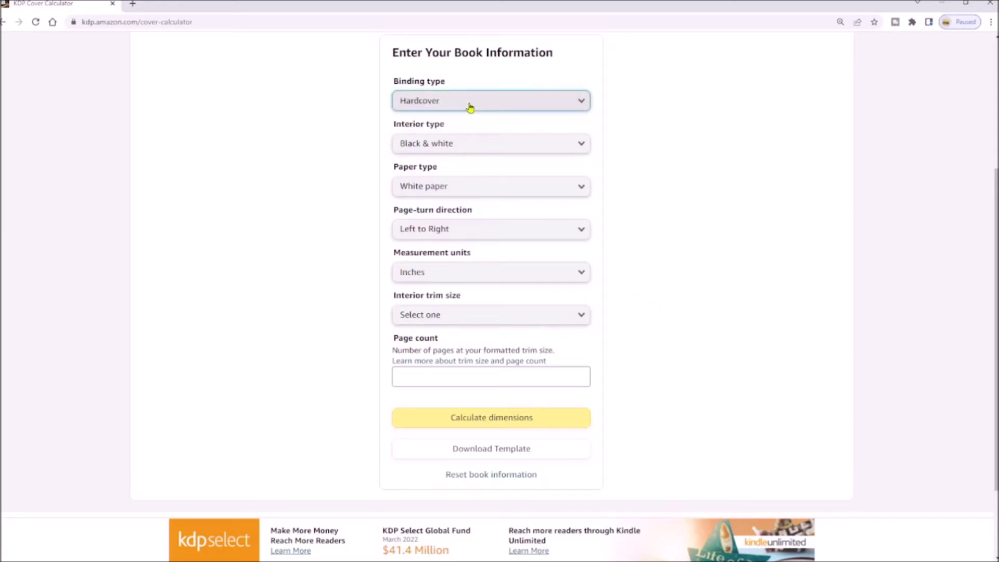
{"action": "left_click", "coordinate": [457, 318]}
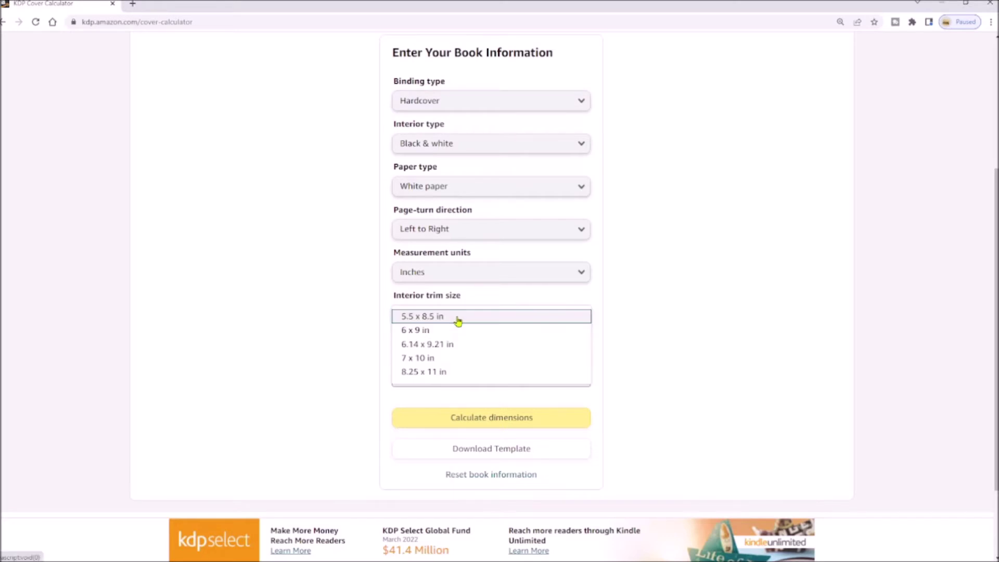
{"action": "left_click", "coordinate": [454, 331]}
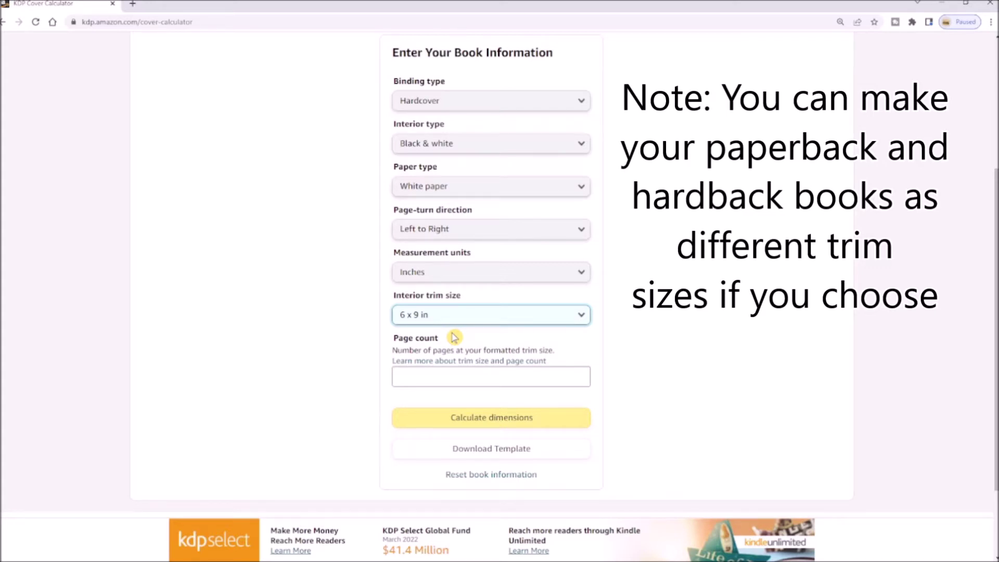
{"action": "scroll", "coordinate": [468, 335], "scroll_direction": "down", "scroll_amount": 1}
- Enter 200 pages, calculate the 14.214 x 10.417 in cover, and download the template zip
{"action": "left_click", "coordinate": [509, 326]}
{"action": "type", "text": "200"}
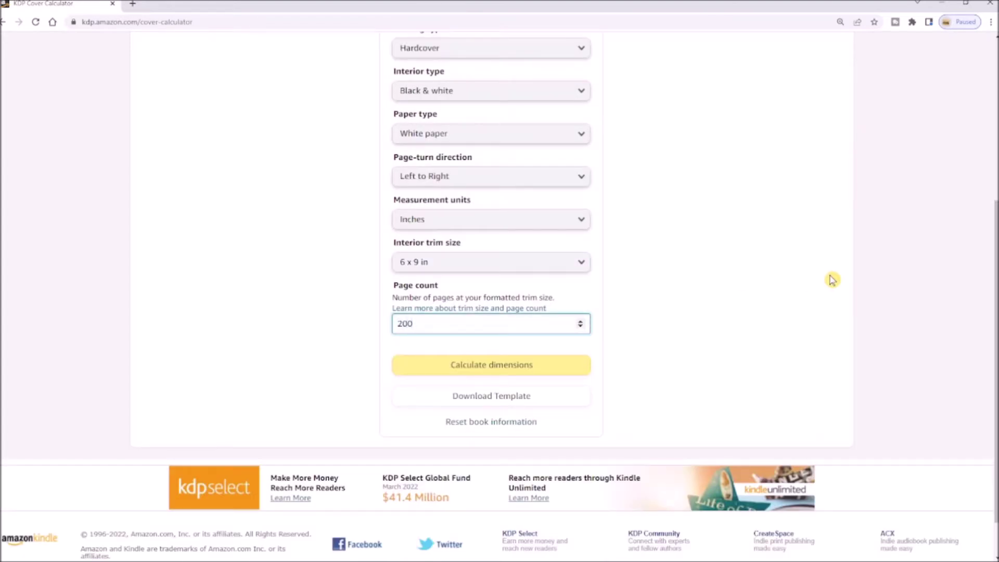
{"action": "left_click", "coordinate": [536, 367]}
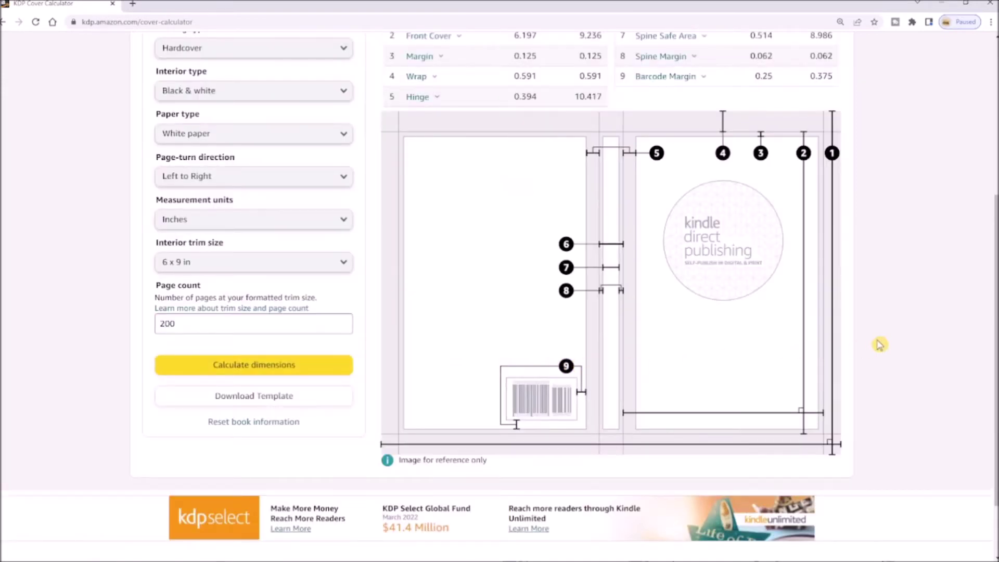
{"action": "scroll", "coordinate": [944, 326], "scroll_direction": "up", "scroll_amount": 2}
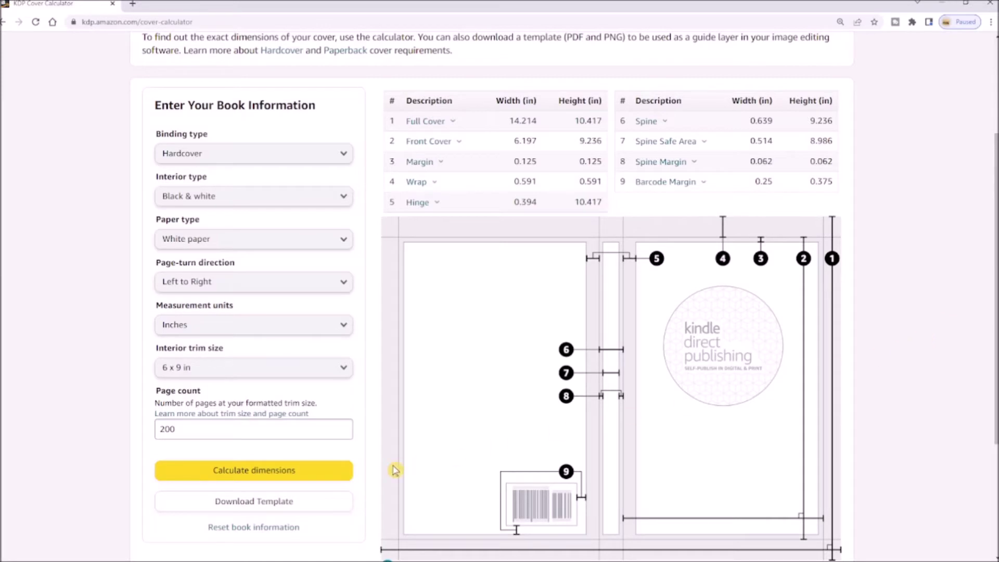
{"action": "left_click", "coordinate": [252, 502]}
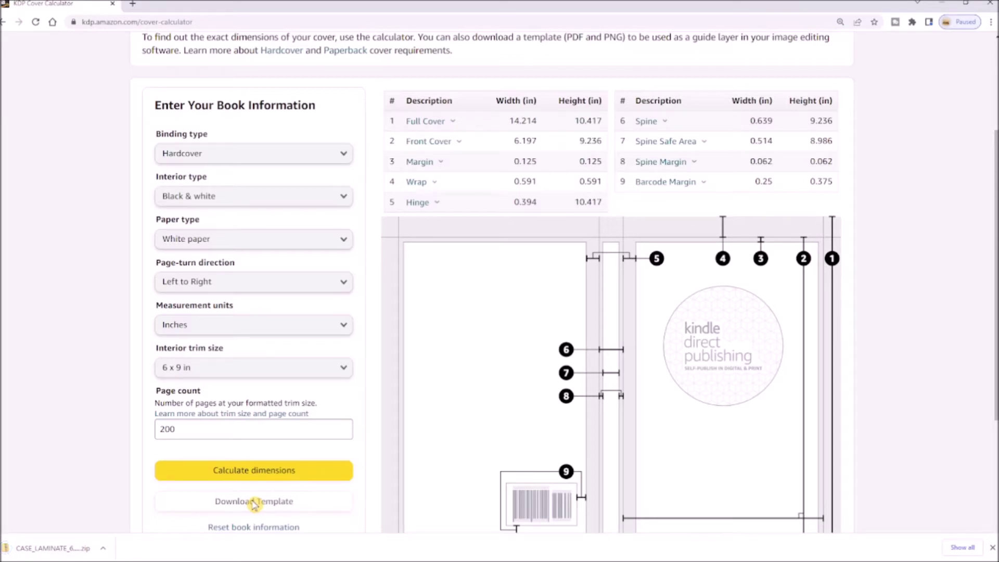
- Open the downloaded CASE_LAMINATE zip and view its 6 x 9 hardcover PNG template
{"action": "left_click", "coordinate": [103, 549]}
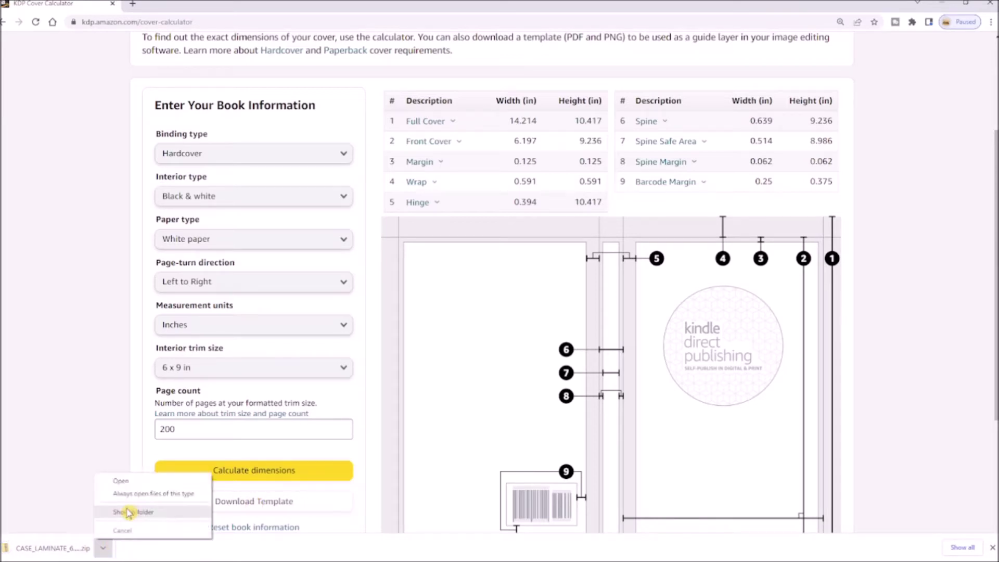
{"action": "left_click", "coordinate": [125, 482]}
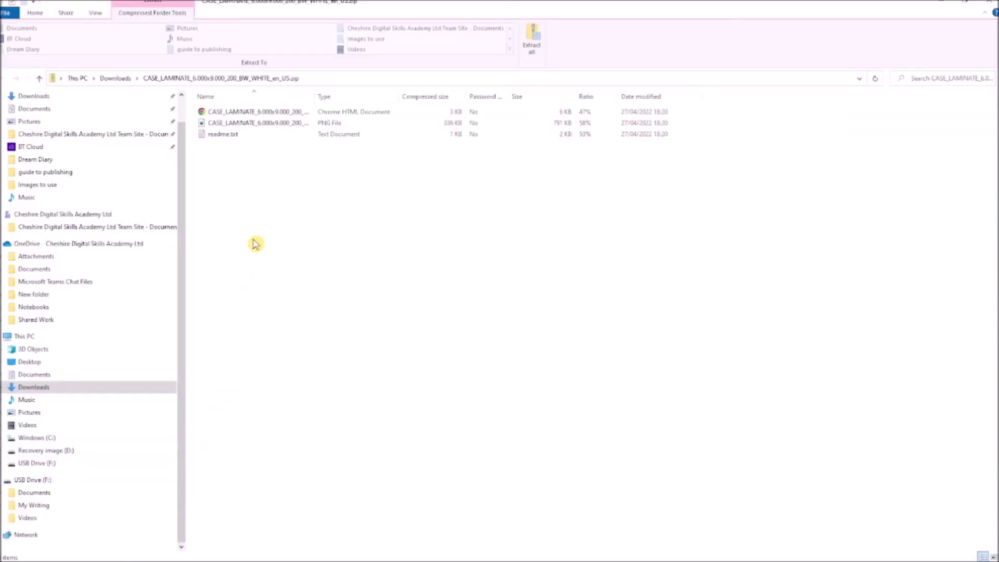
{"action": "left_click", "coordinate": [252, 126]}
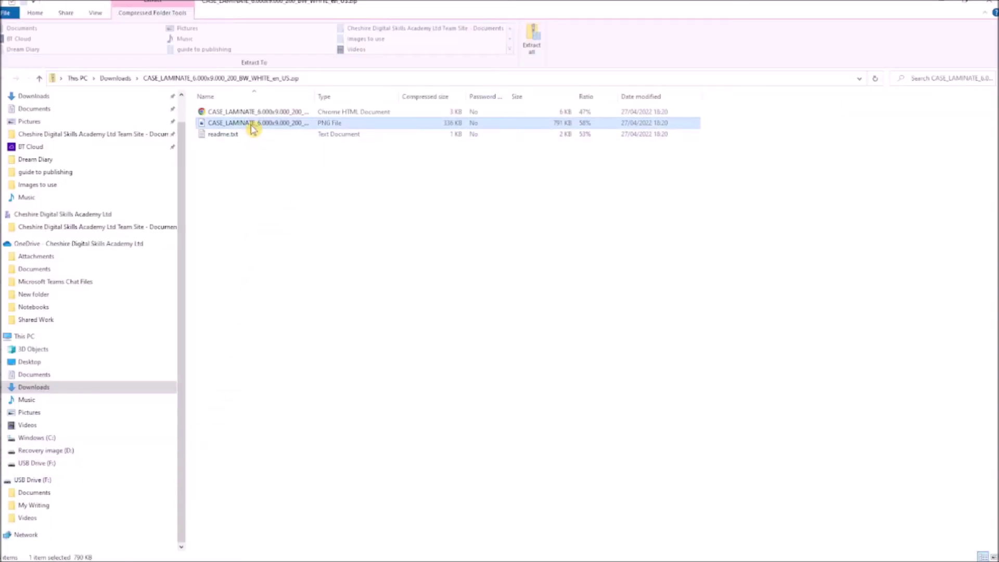
{"action": "double_click", "coordinate": [252, 126]}
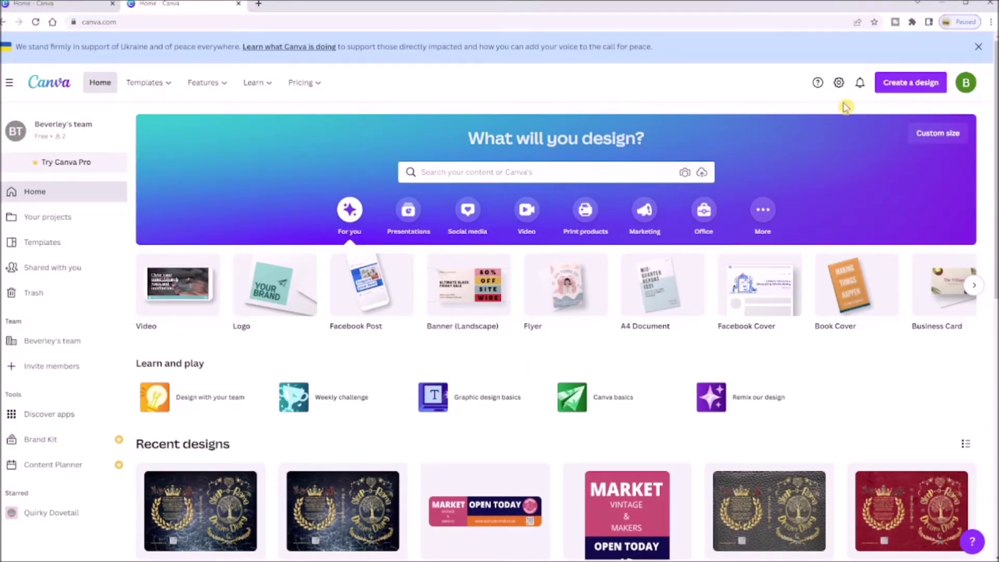
- Create a custom-size Canva design of 14.214 x 10.417 in
{"action": "left_click", "coordinate": [907, 87]}
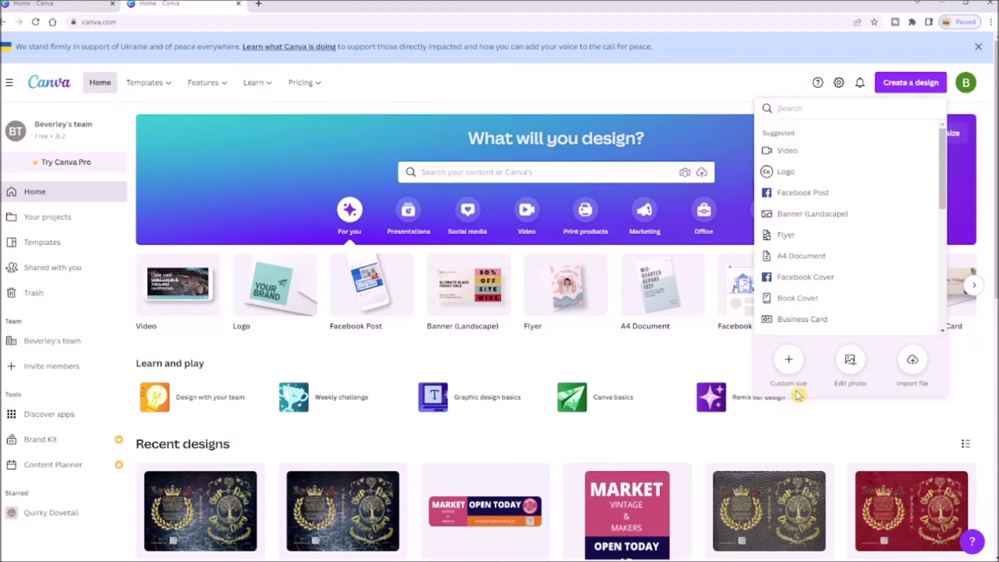
{"action": "left_click", "coordinate": [790, 362]}
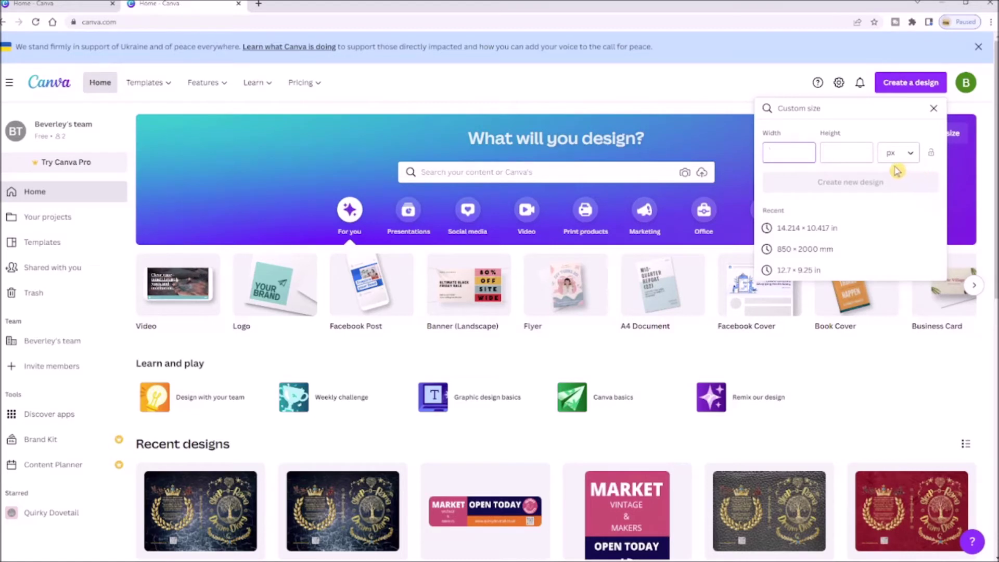
{"action": "left_click", "coordinate": [911, 153]}
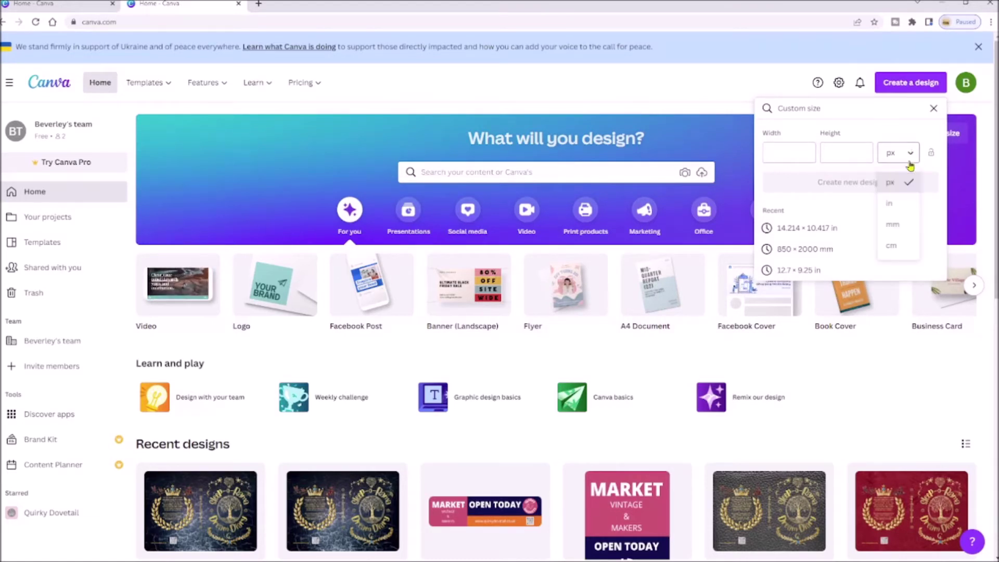
{"action": "left_click", "coordinate": [891, 204]}
{"action": "left_click", "coordinate": [795, 152]}
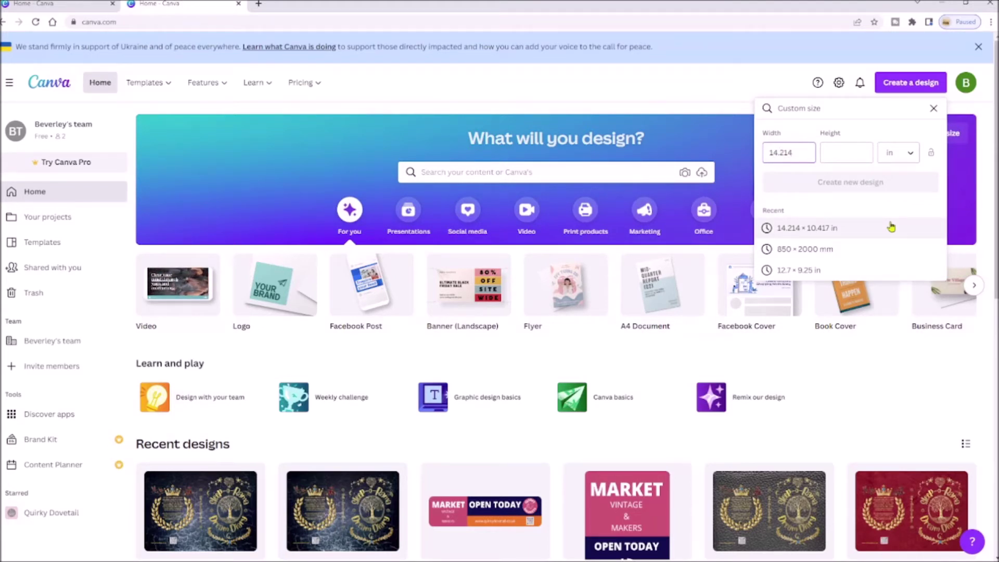
{"action": "key", "text": "Tab"}
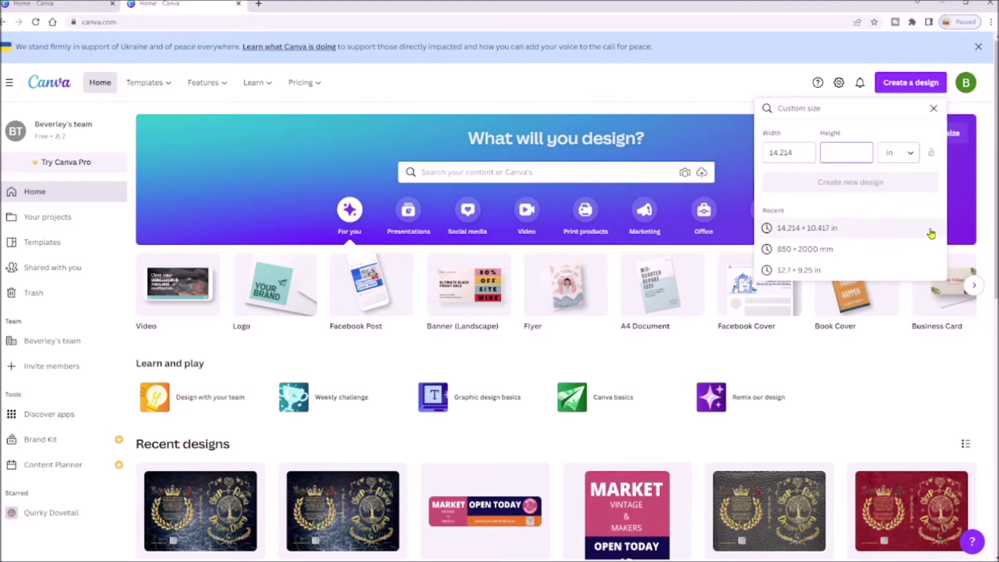
{"action": "type", "text": "10.417"}
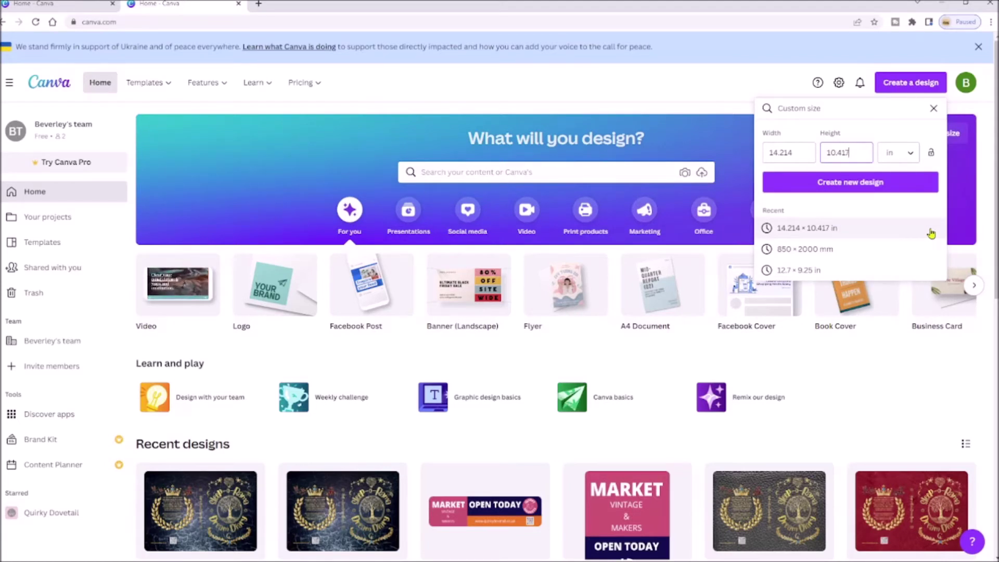
{"action": "left_click", "coordinate": [850, 188]}
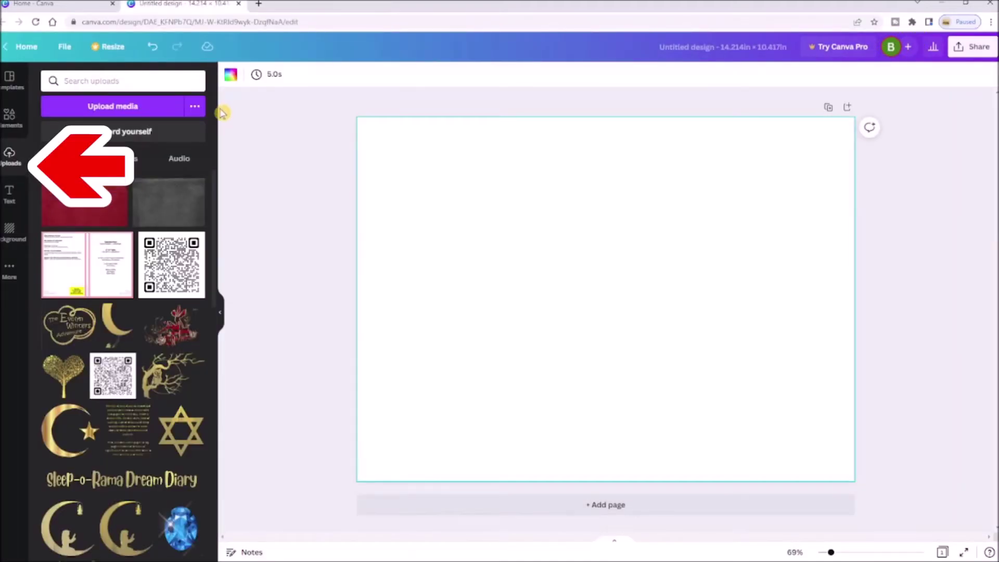
- Upload the CASE_LAMINATE template PNG from the Downloads folder
{"action": "left_click", "coordinate": [120, 107]}
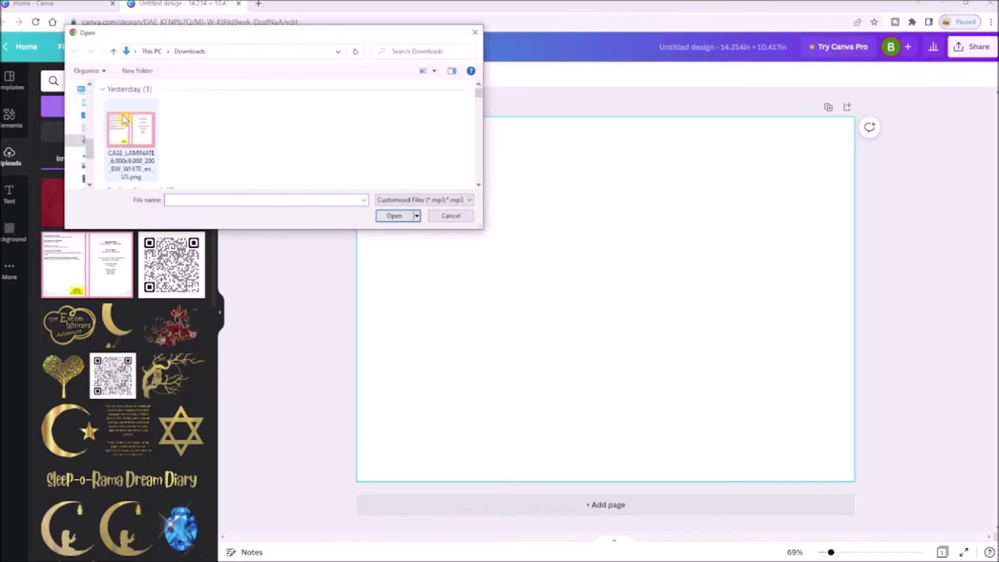
{"action": "double_click", "coordinate": [134, 139]}
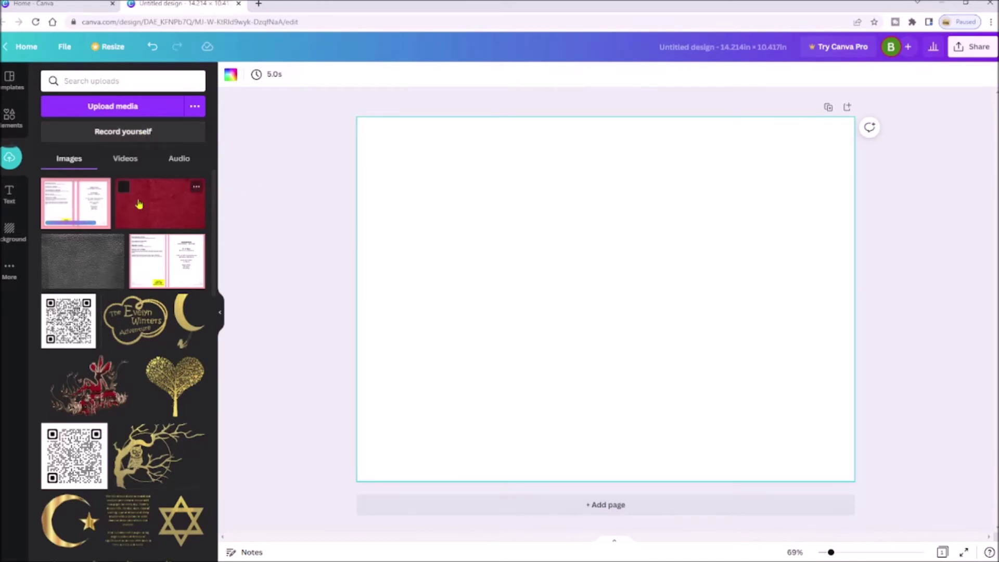
- Place the cover template image, stretch it to fill the page, and lock it
{"action": "left_click", "coordinate": [82, 203]}
{"action": "left_click_drag", "start_coordinate": [501, 240], "coordinate": [437, 194]}
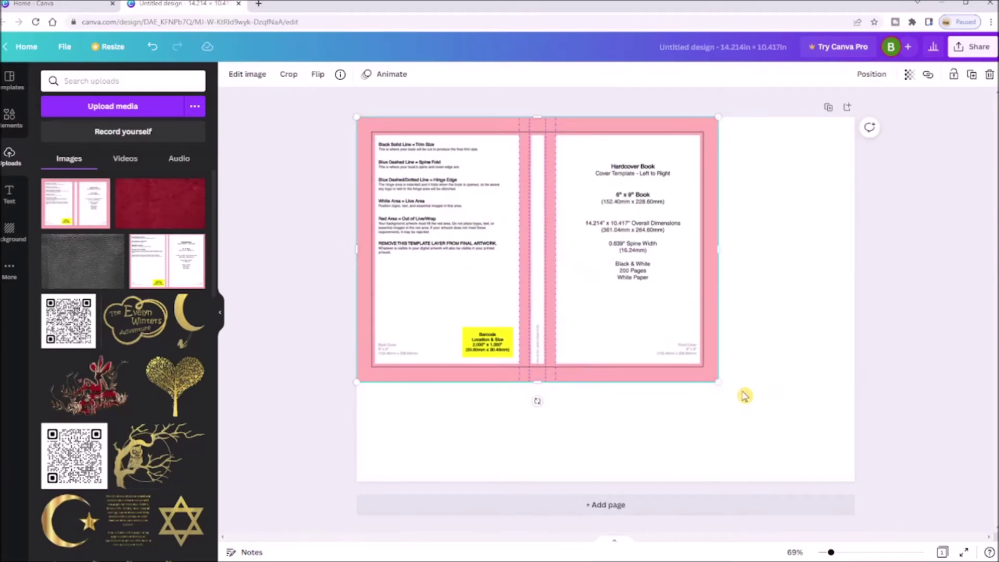
{"action": "left_click_drag", "start_coordinate": [739, 393], "coordinate": [861, 478]}
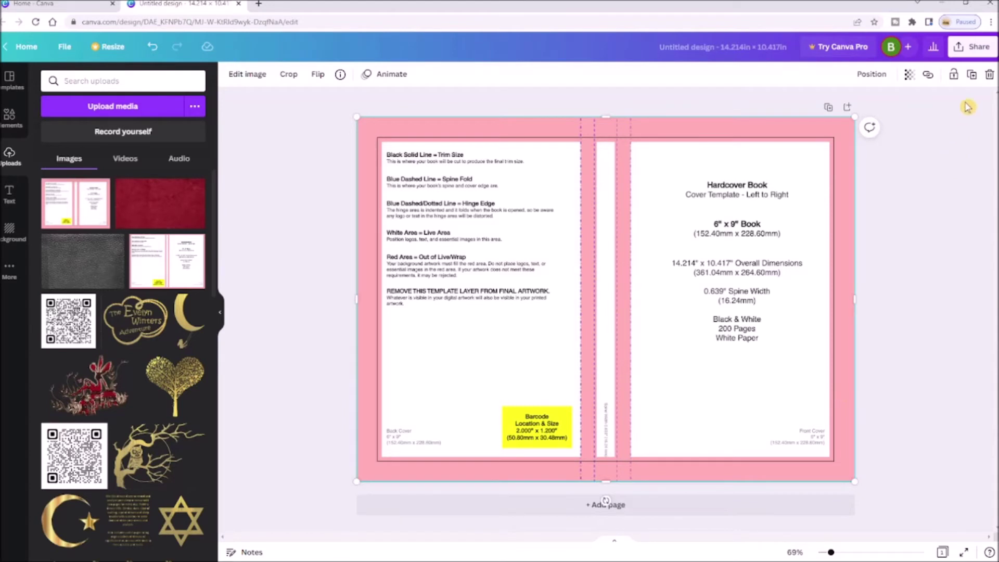
{"action": "left_click", "coordinate": [953, 75]}
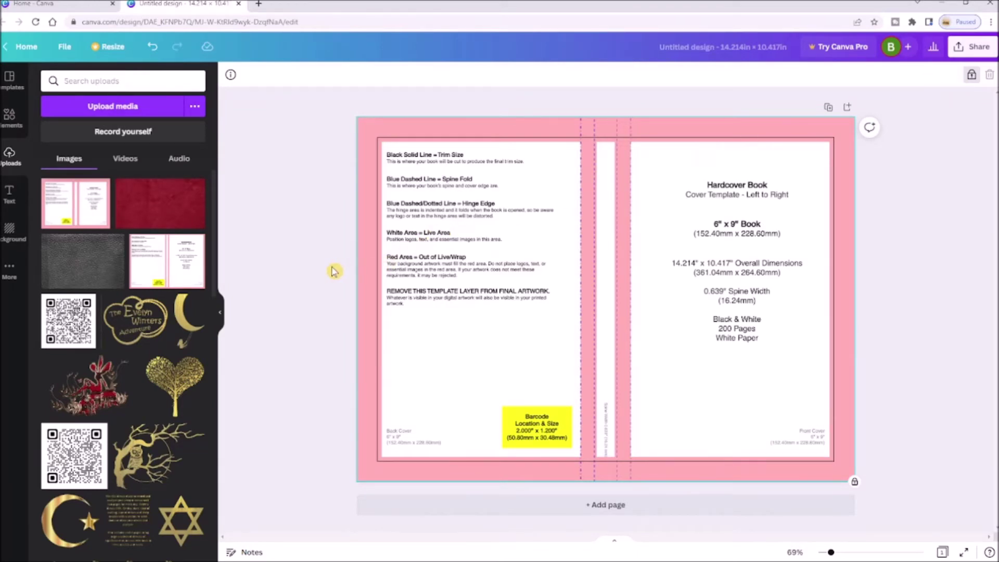
{"action": "scroll", "coordinate": [205, 350], "scroll_direction": "down", "scroll_amount": 8}
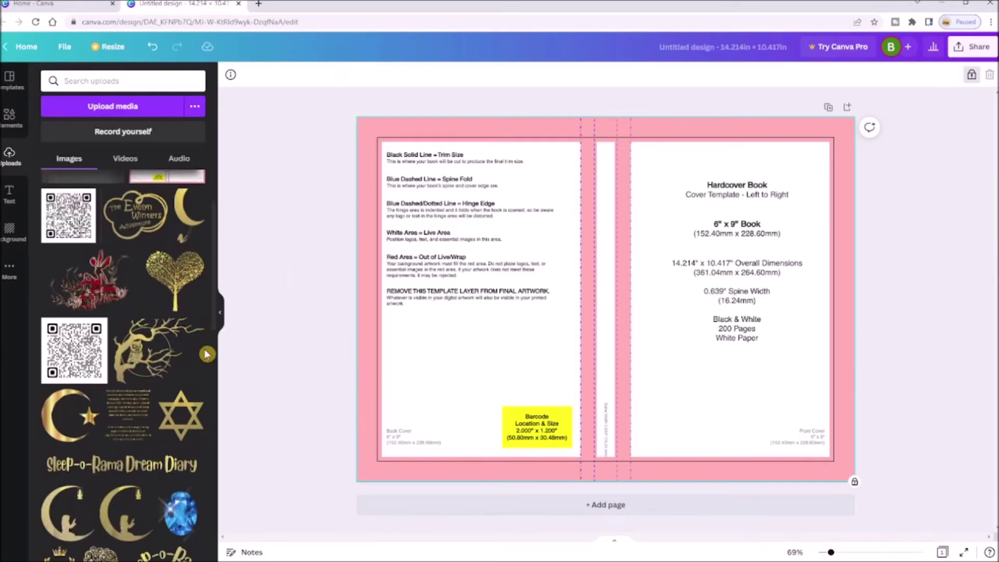
{"action": "scroll", "coordinate": [206, 354], "scroll_direction": "down", "scroll_amount": 2}
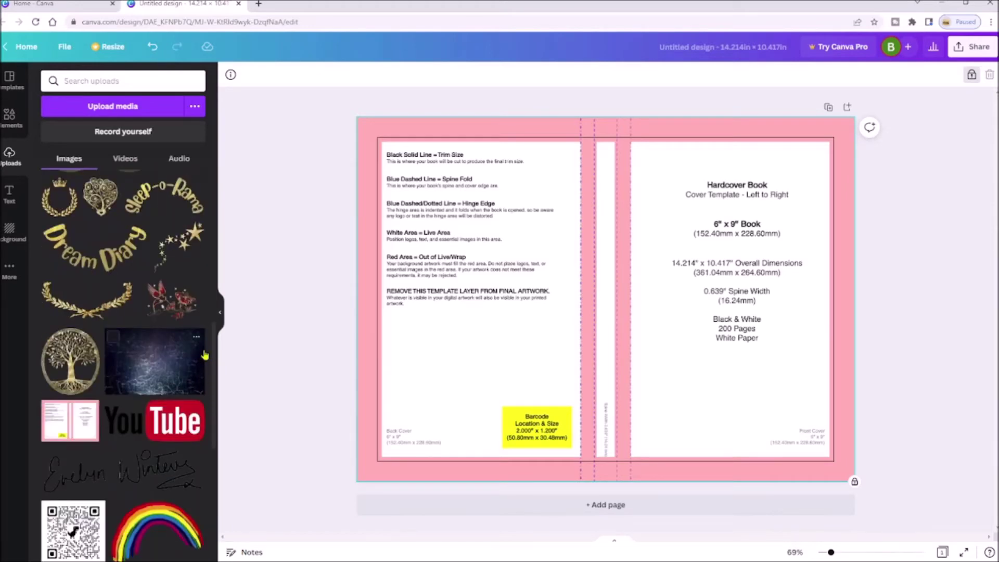
- Add the dark cracked texture and stretch it to cover the whole page
{"action": "left_click", "coordinate": [152, 366]}
{"action": "left_click_drag", "start_coordinate": [577, 280], "coordinate": [510, 212]}
{"action": "left_click_drag", "start_coordinate": [728, 357], "coordinate": [851, 424]}
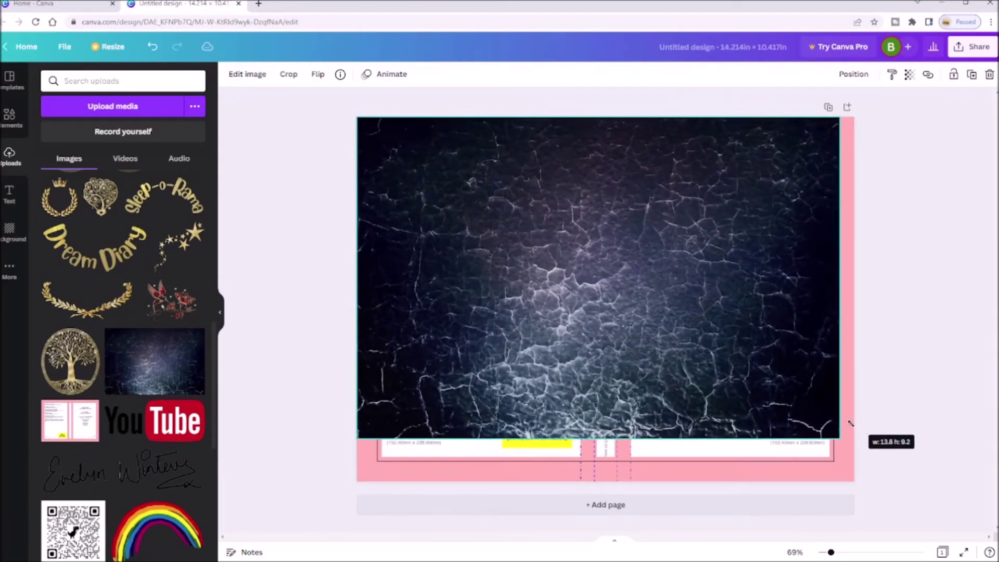
{"action": "left_click_drag", "start_coordinate": [598, 439], "coordinate": [602, 479]}
{"action": "left_click_drag", "start_coordinate": [840, 300], "coordinate": [858, 299]}
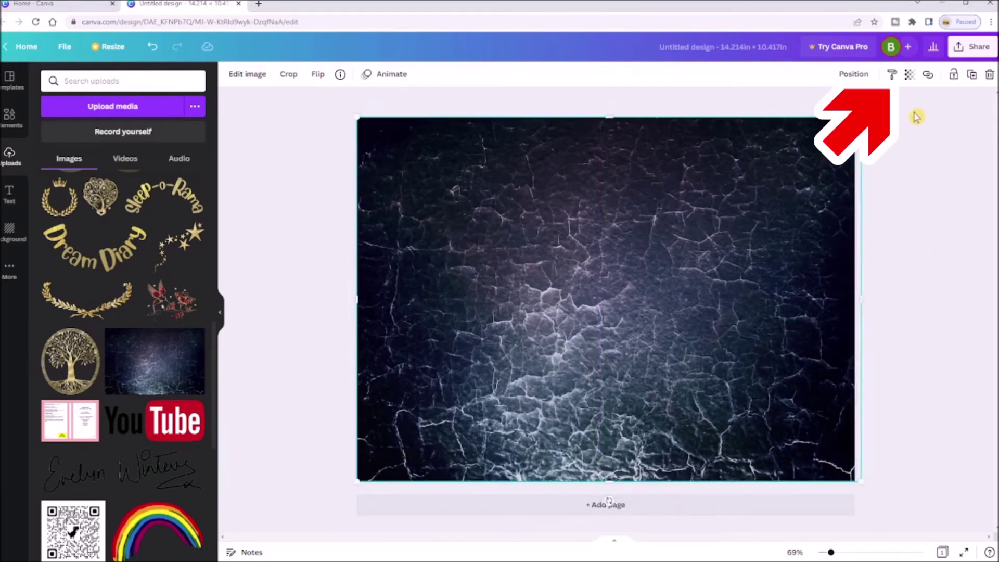
- Set the texture's transparency to 73, lock it, and add the Sleep-o-Rama lettering
{"action": "left_click", "coordinate": [909, 77]}
{"action": "left_click_drag", "start_coordinate": [907, 120], "coordinate": [878, 131]}
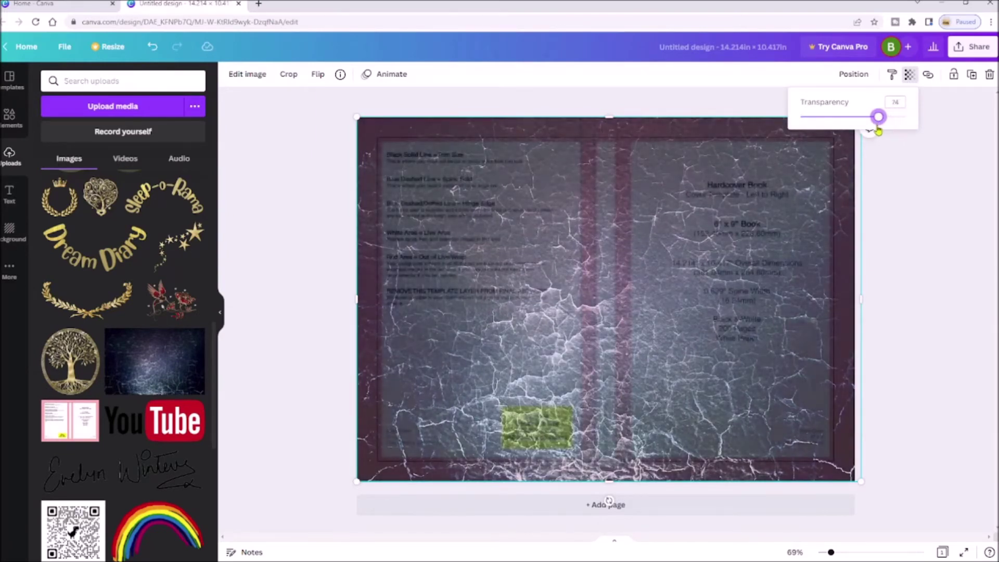
{"action": "left_click", "coordinate": [954, 75]}
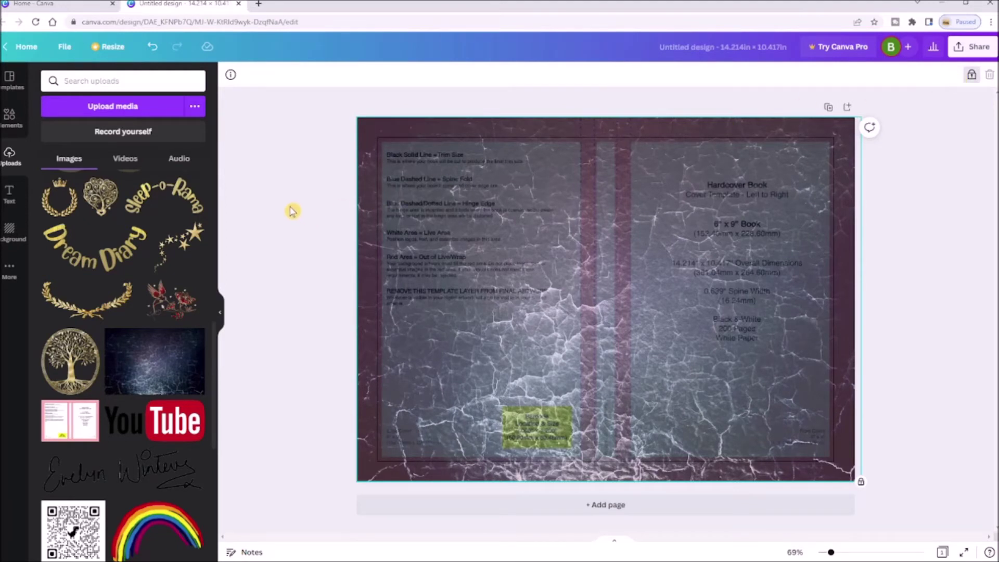
{"action": "left_click", "coordinate": [166, 196]}
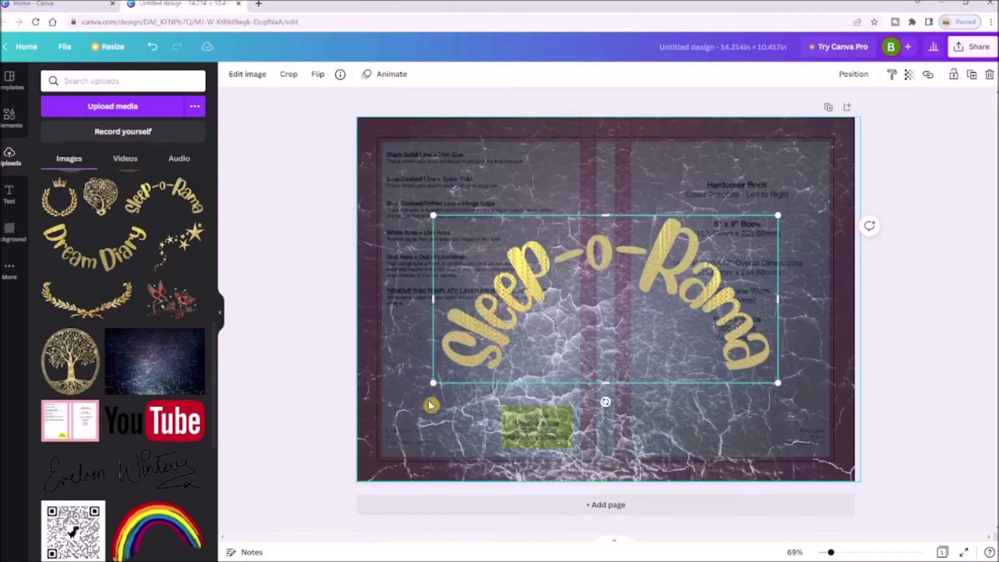
- Resize the gold Sleep-o-Rama lettering and position it near the top of the front cover
{"action": "left_click_drag", "start_coordinate": [431, 385], "coordinate": [647, 279]}
{"action": "left_click_drag", "start_coordinate": [718, 244], "coordinate": [734, 190]}
{"action": "left_click_drag", "start_coordinate": [662, 221], "coordinate": [631, 239]}
{"action": "left_click_drag", "start_coordinate": [802, 239], "coordinate": [803, 245]}
{"action": "left_click_drag", "start_coordinate": [754, 209], "coordinate": [758, 249]}
- Add the Dream Diary lettering and a gold tree of life between the two title words
{"action": "left_click", "coordinate": [93, 244]}
{"action": "left_click_drag", "start_coordinate": [436, 217], "coordinate": [733, 374]}
{"action": "left_click", "coordinate": [70, 361]}
{"action": "left_click_drag", "start_coordinate": [723, 165], "coordinate": [606, 314]}
{"action": "left_click_drag", "start_coordinate": [550, 355], "coordinate": [741, 288]}
- Add the gold heart-swirl image, shrink it to about 1.4 x 1.5, and place it atop the front
{"action": "left_click", "coordinate": [100, 197]}
{"action": "left_click_drag", "start_coordinate": [725, 165], "coordinate": [551, 364]}
{"action": "left_click_drag", "start_coordinate": [518, 400], "coordinate": [738, 168]}
{"action": "left_click_drag", "start_coordinate": [770, 136], "coordinate": [753, 149]}
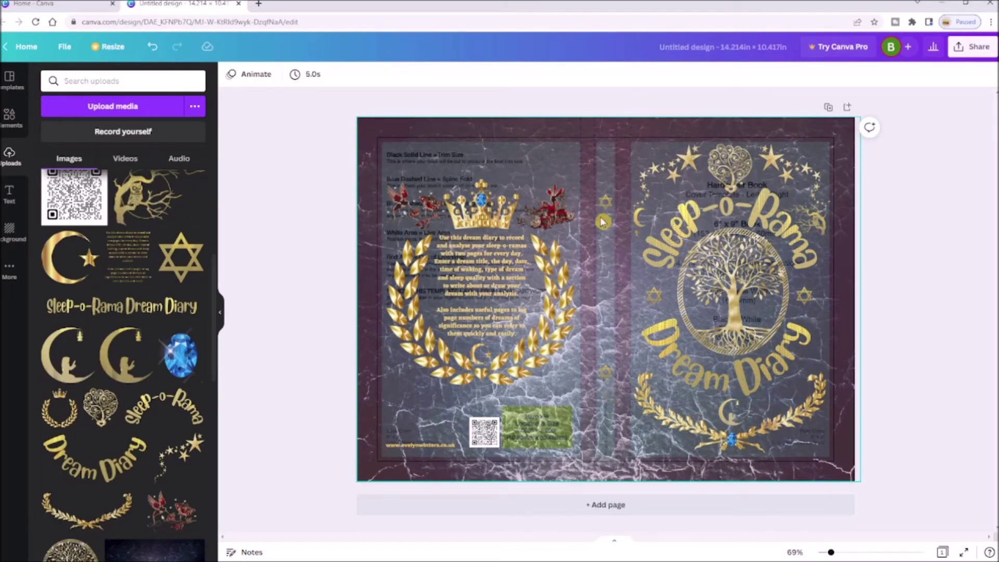
- Add the Sleep-o-Rama Dream Diary title, shrink and rotate it, and centre it on the spine
{"action": "left_click", "coordinate": [163, 311]}
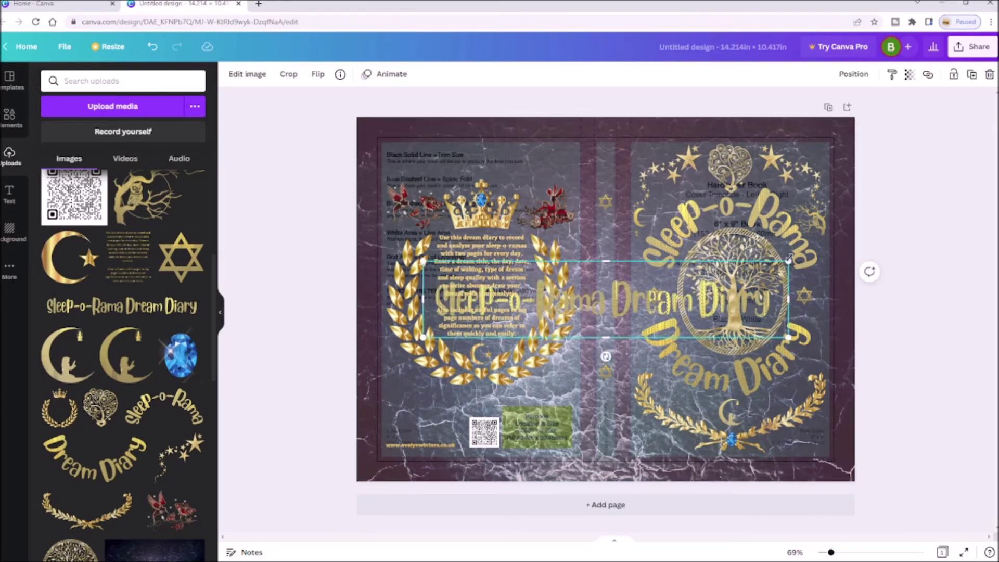
{"action": "left_click_drag", "start_coordinate": [788, 260], "coordinate": [570, 323]}
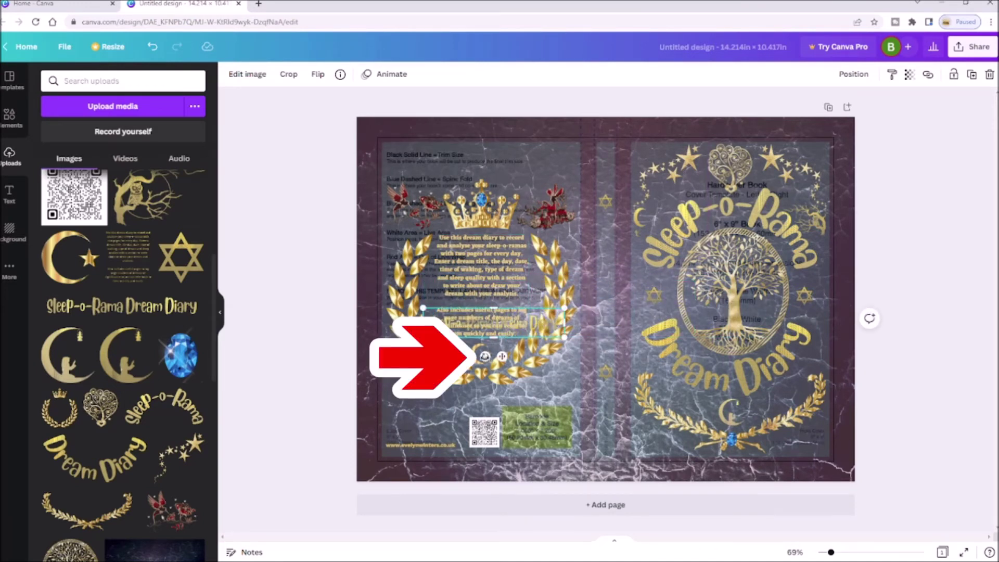
{"action": "left_click_drag", "start_coordinate": [484, 356], "coordinate": [572, 293]}
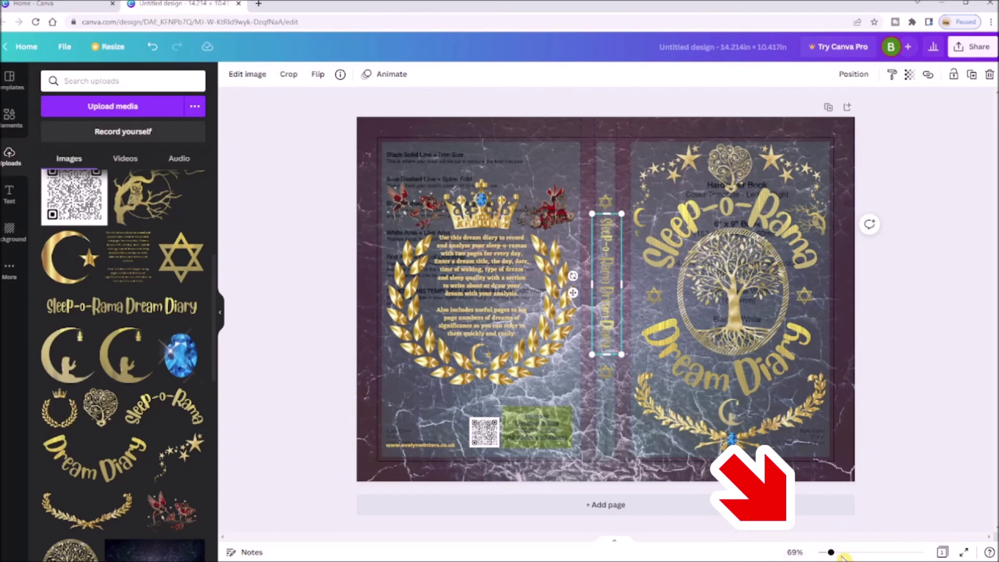
{"action": "left_click_drag", "start_coordinate": [831, 553], "coordinate": [852, 553]}
{"action": "left_click", "coordinate": [628, 356]}
{"action": "left_click_drag", "start_coordinate": [626, 356], "coordinate": [624, 354]}
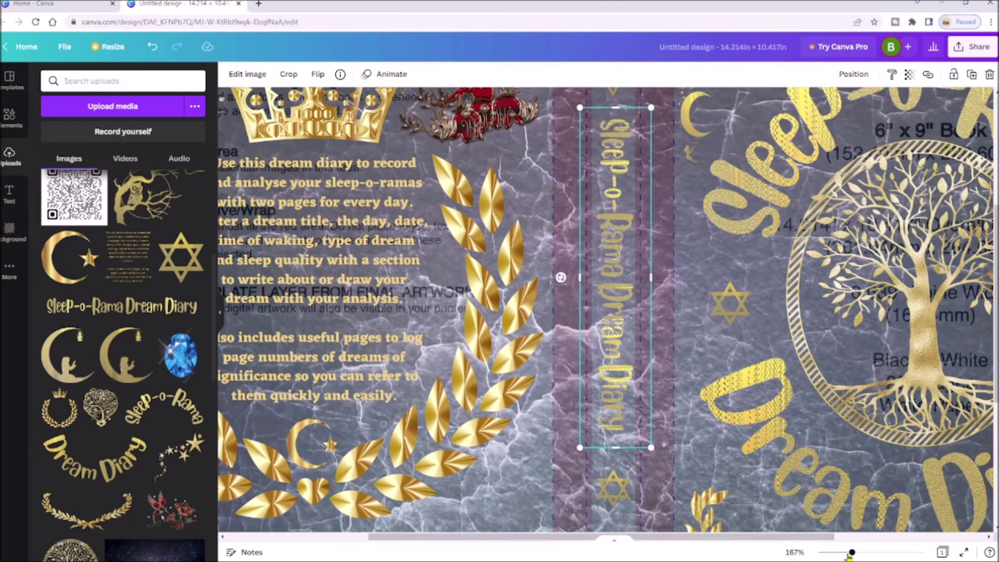
{"action": "left_click_drag", "start_coordinate": [851, 554], "coordinate": [830, 554]}
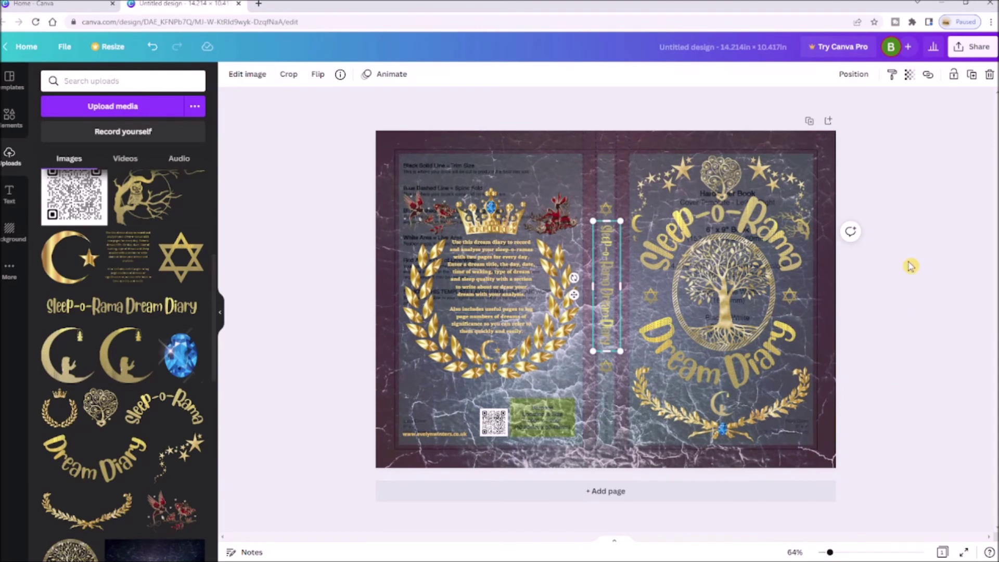
- Unlock the cracked background texture and set its transparency to 100 so it's fully opaque
{"action": "left_click", "coordinate": [830, 146]}
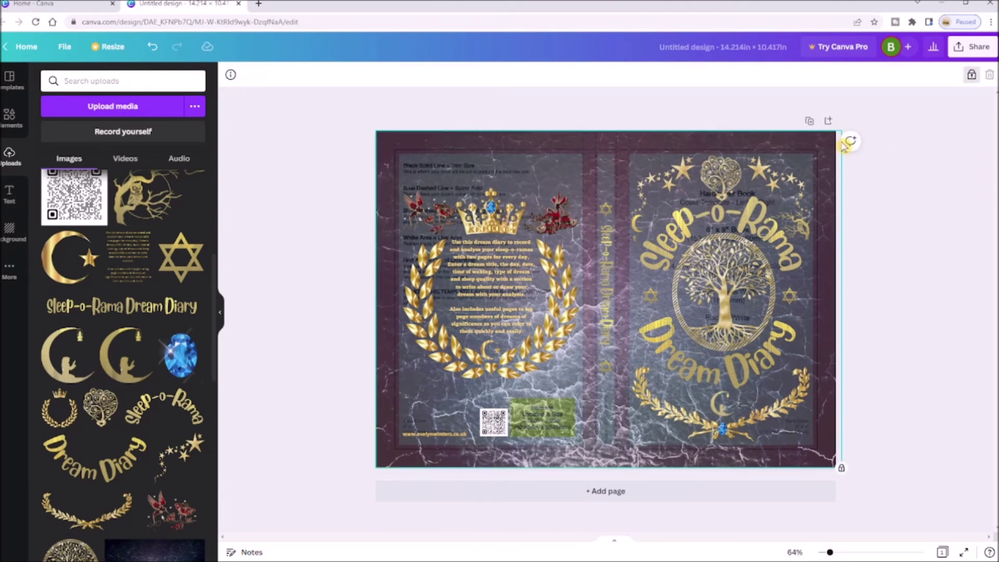
{"action": "left_click", "coordinate": [972, 76]}
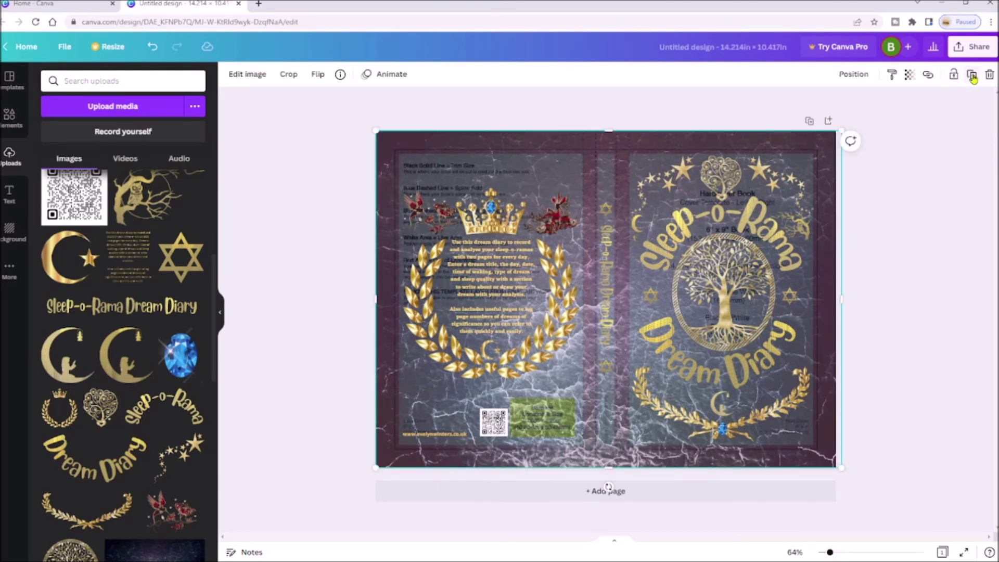
{"action": "left_click", "coordinate": [909, 75]}
{"action": "left_click_drag", "start_coordinate": [878, 118], "coordinate": [931, 129]}
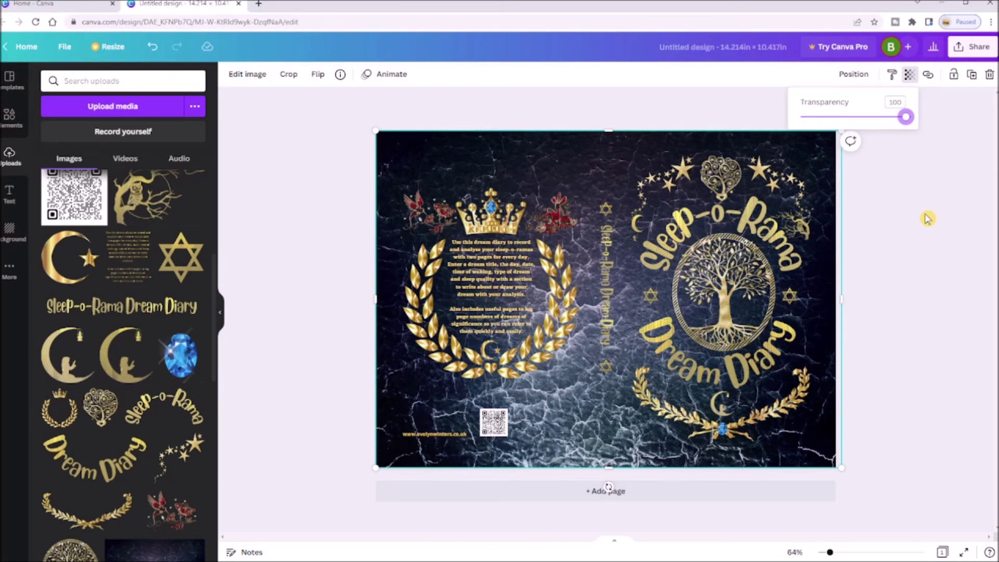
- Rename the design to 'hardback cover sleep o rama'
{"action": "left_click", "coordinate": [703, 51]}
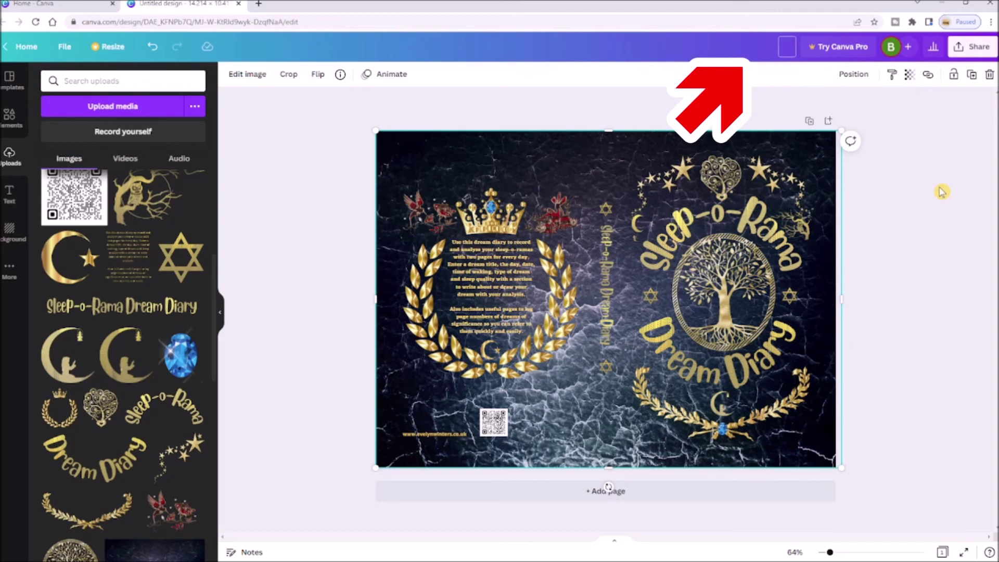
{"action": "type", "text": "hardback cover sleep o rama"}
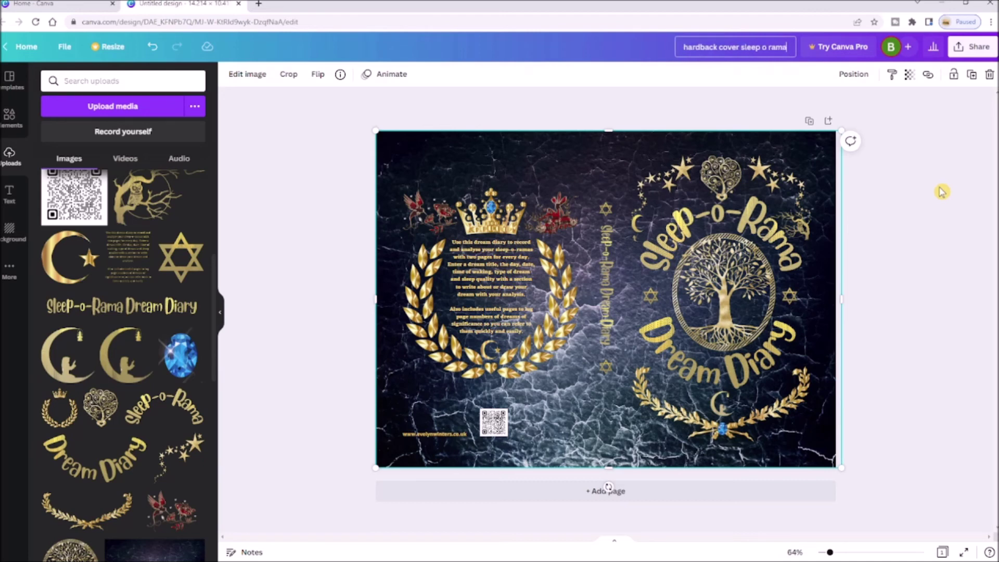
{"action": "left_click", "coordinate": [942, 191]}
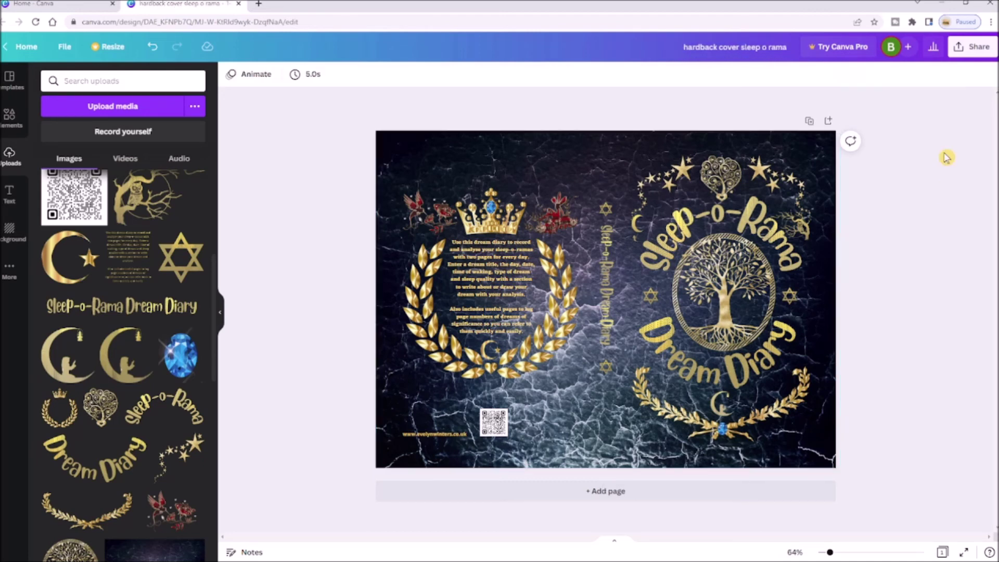
- Download the cover as a PDF Print file and open it from the download bar
{"action": "left_click", "coordinate": [976, 54]}
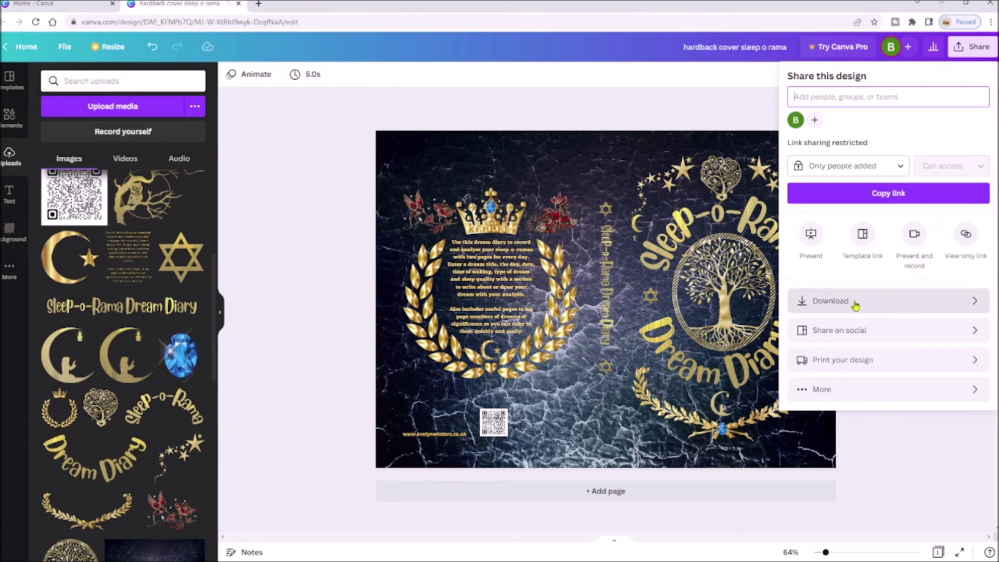
{"action": "left_click", "coordinate": [838, 310]}
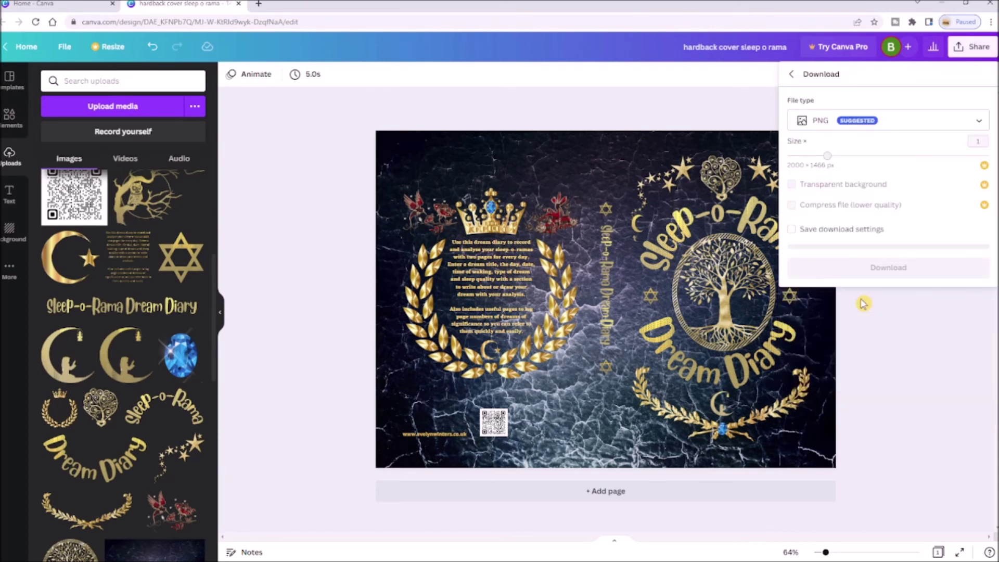
{"action": "left_click", "coordinate": [915, 123]}
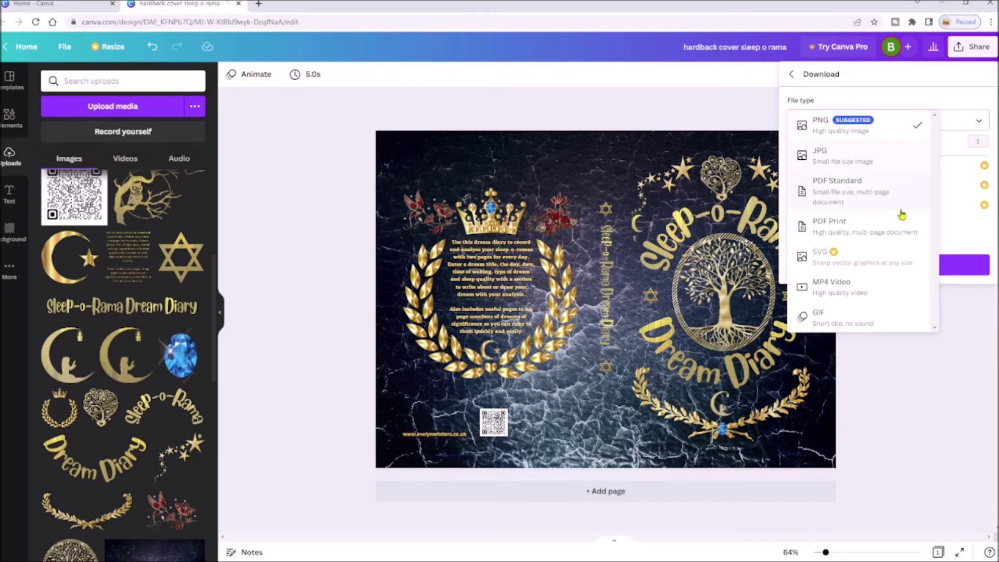
{"action": "left_click", "coordinate": [834, 228]}
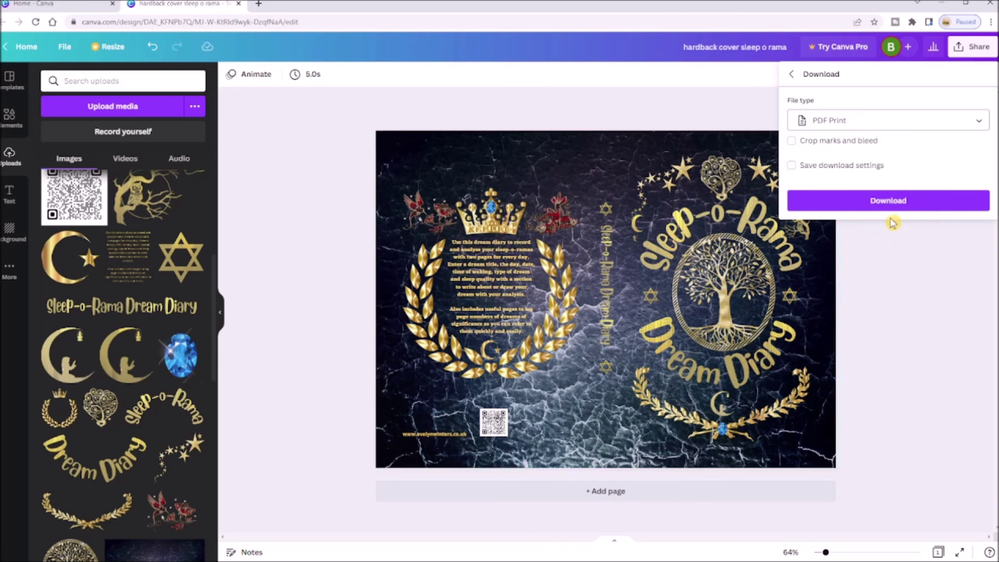
{"action": "left_click", "coordinate": [889, 201]}
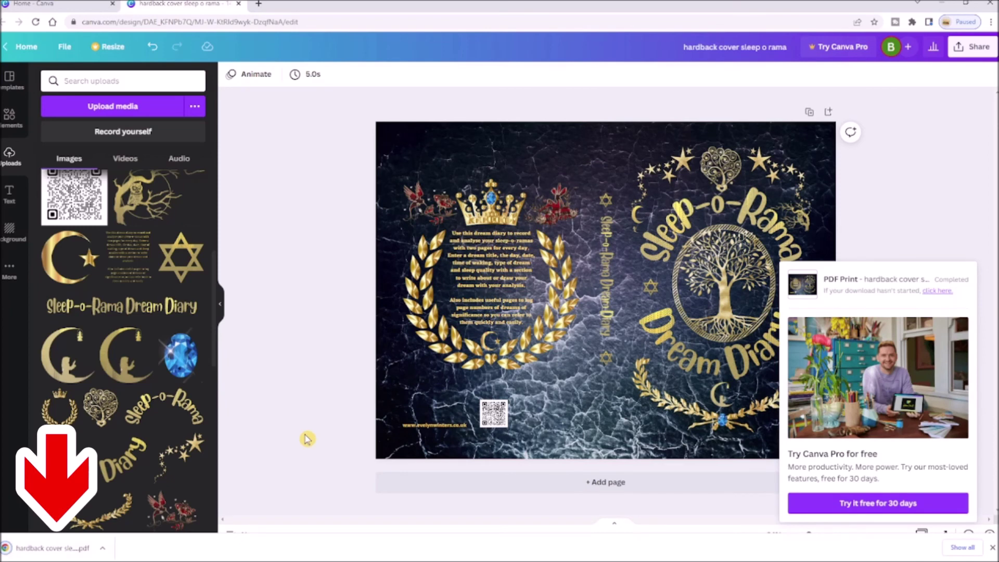
{"action": "left_click", "coordinate": [67, 550]}
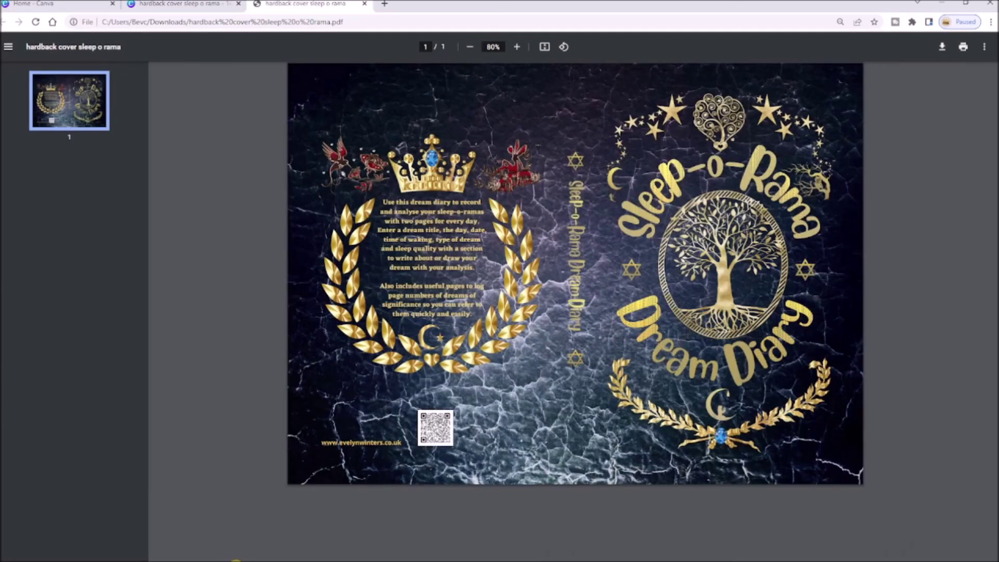